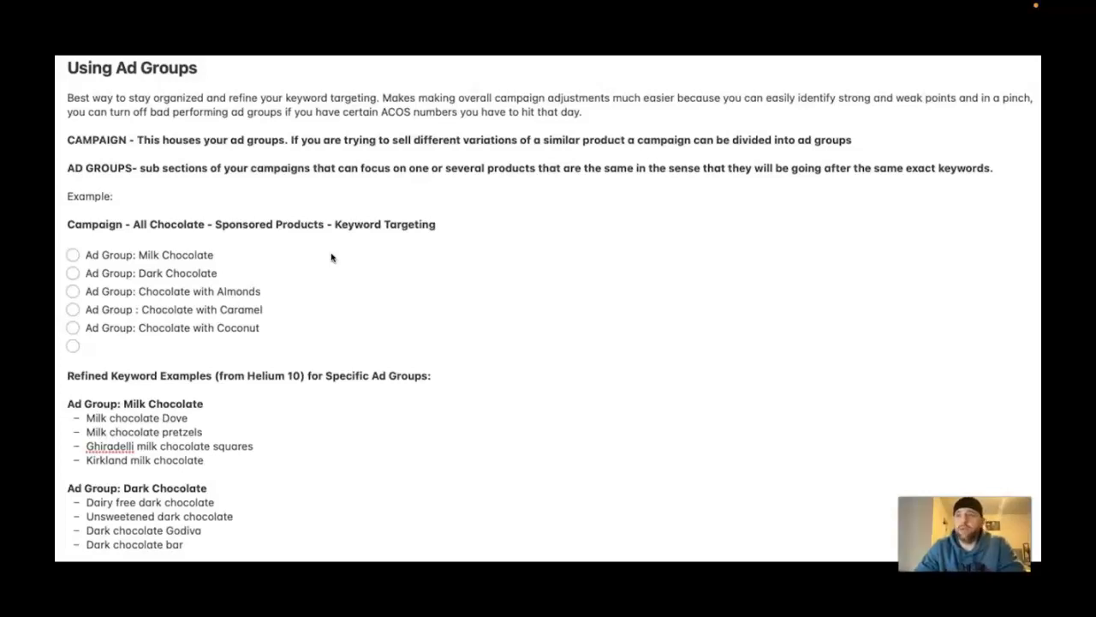
pyautogui.click(364, 271)
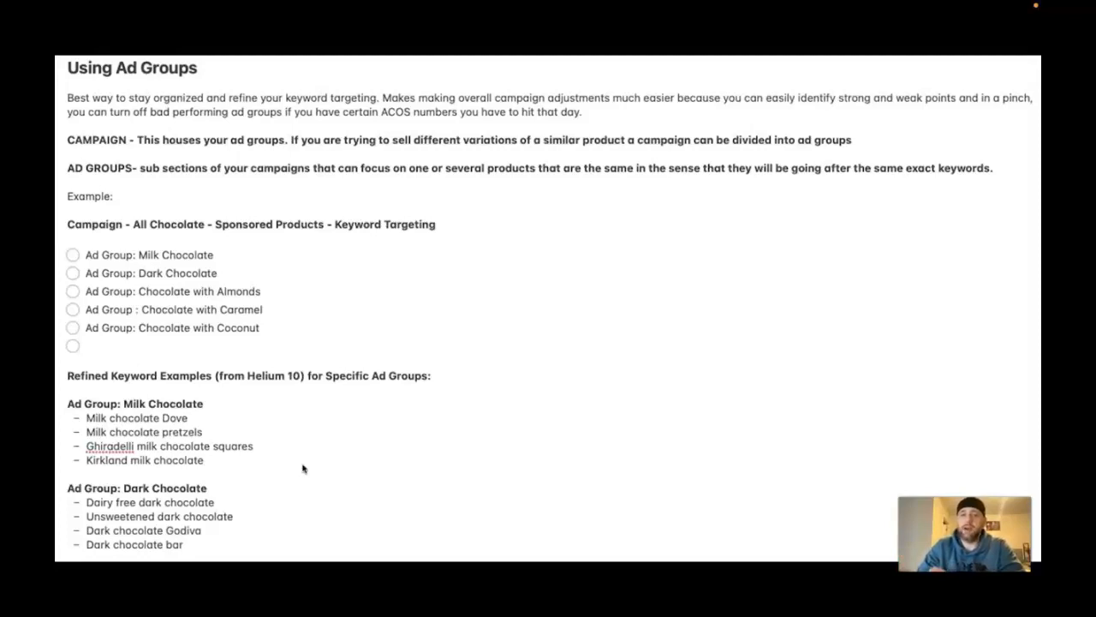
pyautogui.click(132, 487)
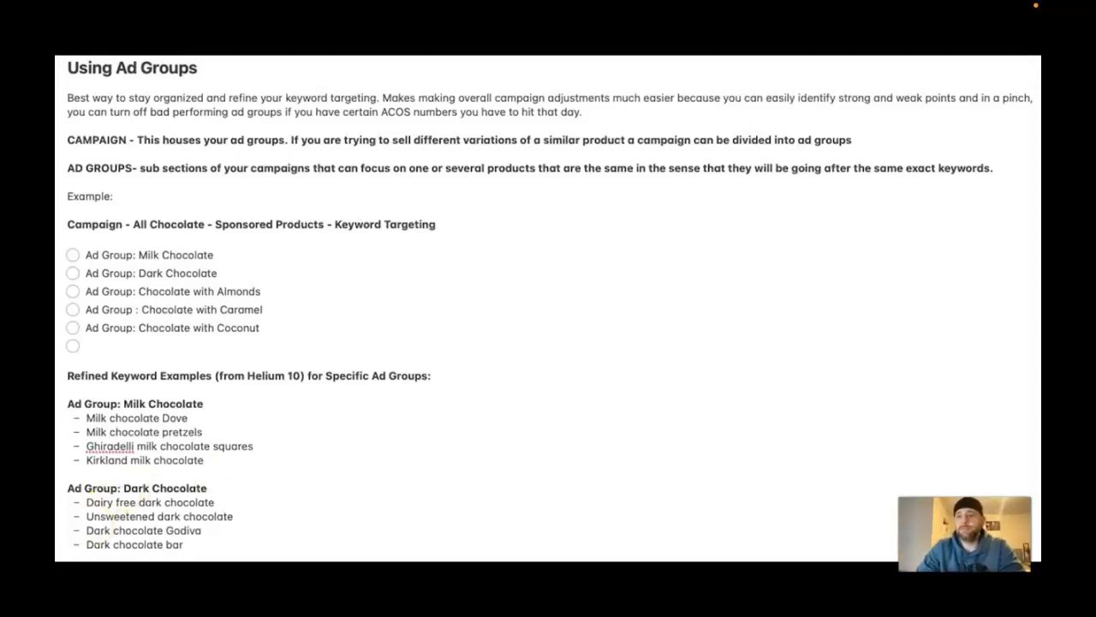
pyautogui.click(91, 575)
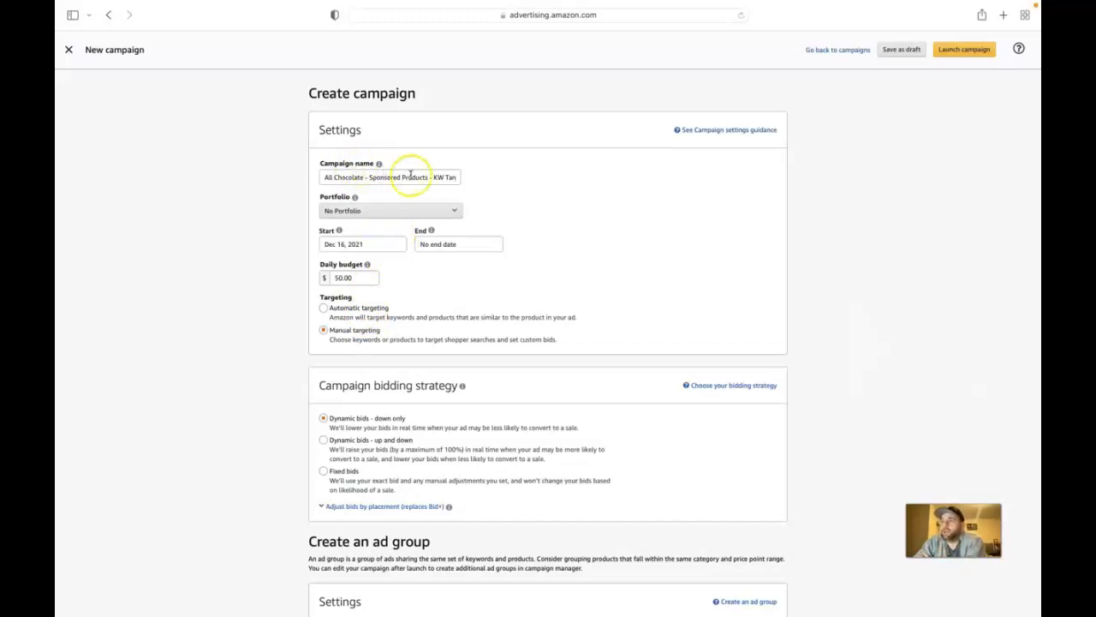
# Examine the new campaign's name, dates, daily budget, targeting type and bidding strategy options.
pyautogui.doubleClick(457, 177)
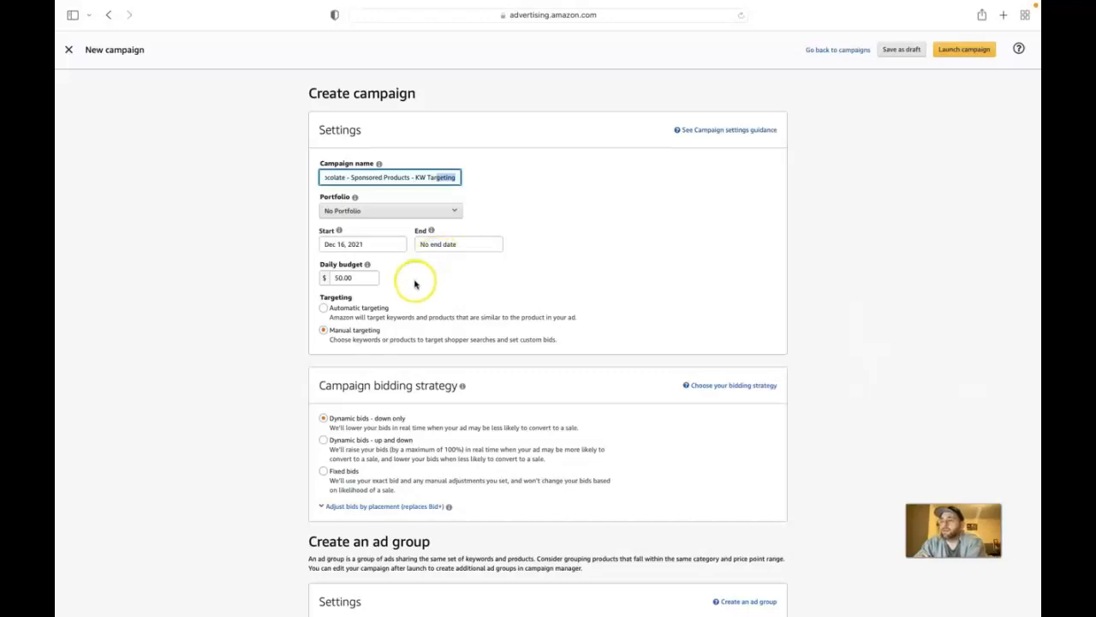
pyautogui.scroll(-3, 414, 284)
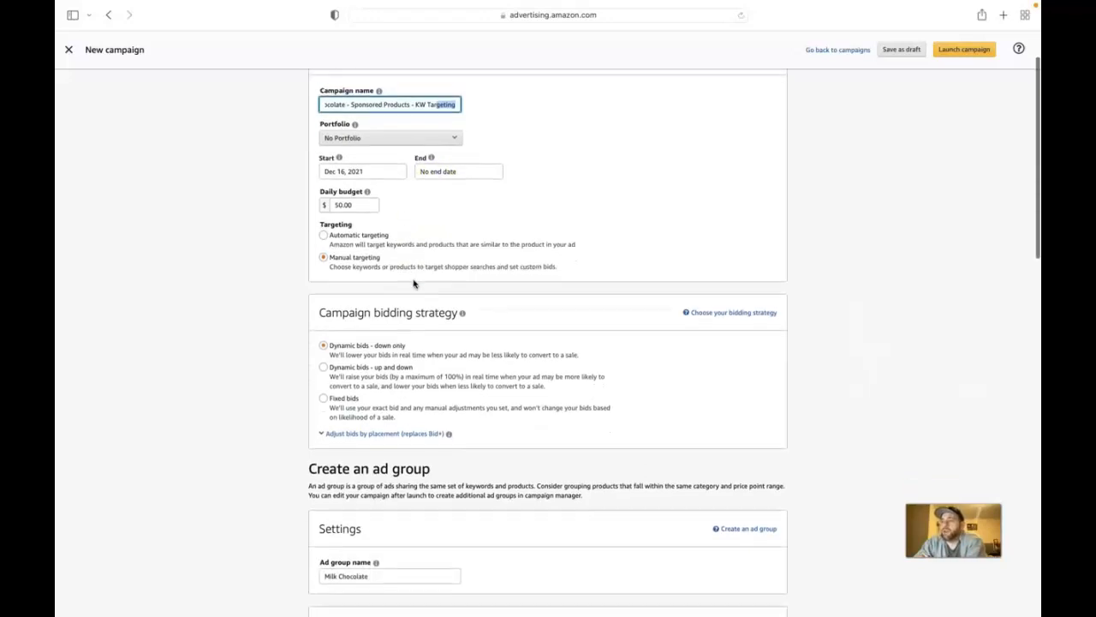
pyautogui.scroll(-1, 413, 284)
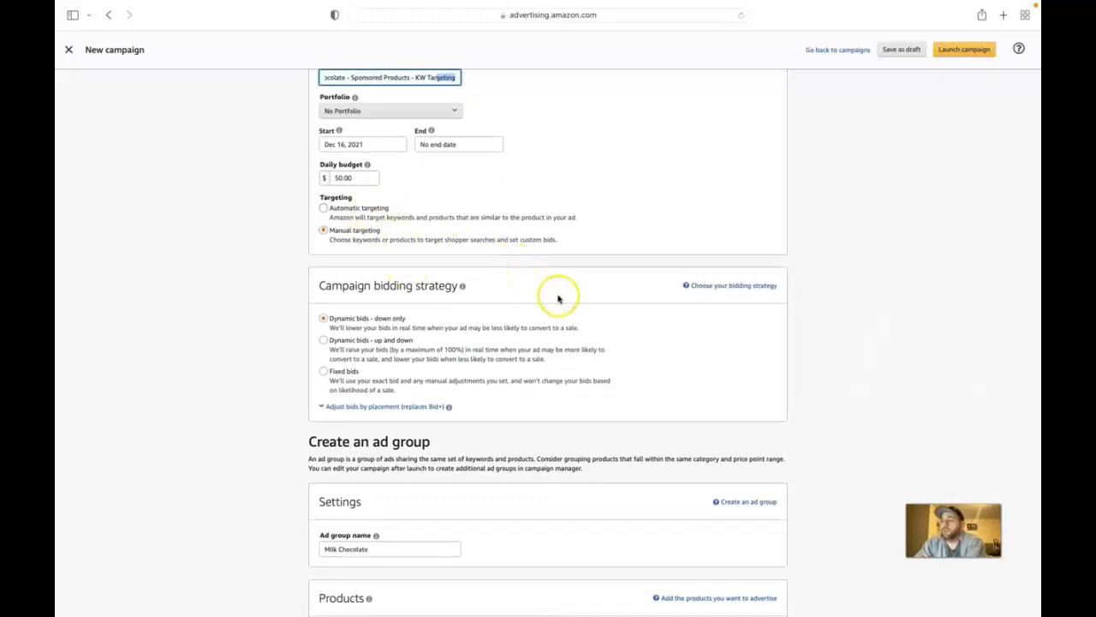
pyautogui.scroll(-4, 558, 299)
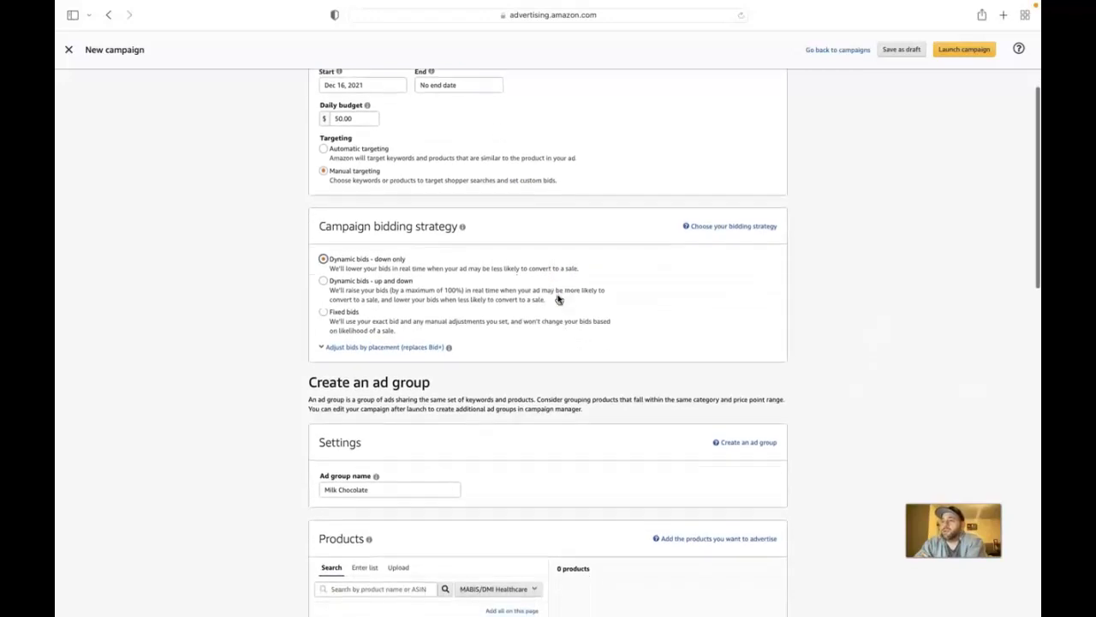
pyautogui.scroll(-2, 556, 265)
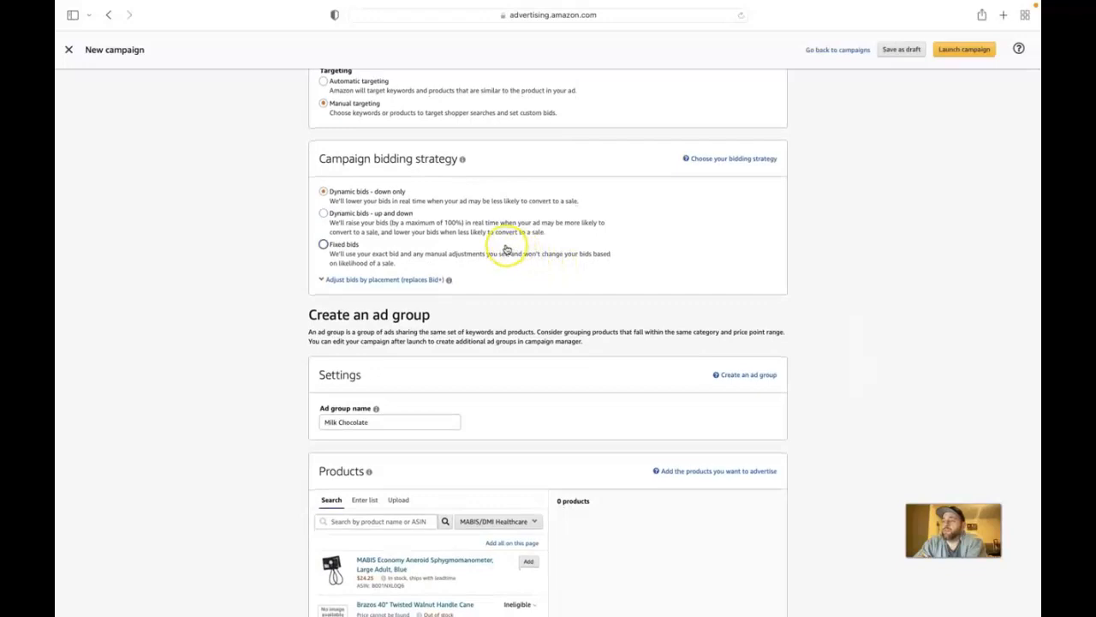
pyautogui.scroll(1, 507, 249)
pyautogui.scroll(1, 507, 249)
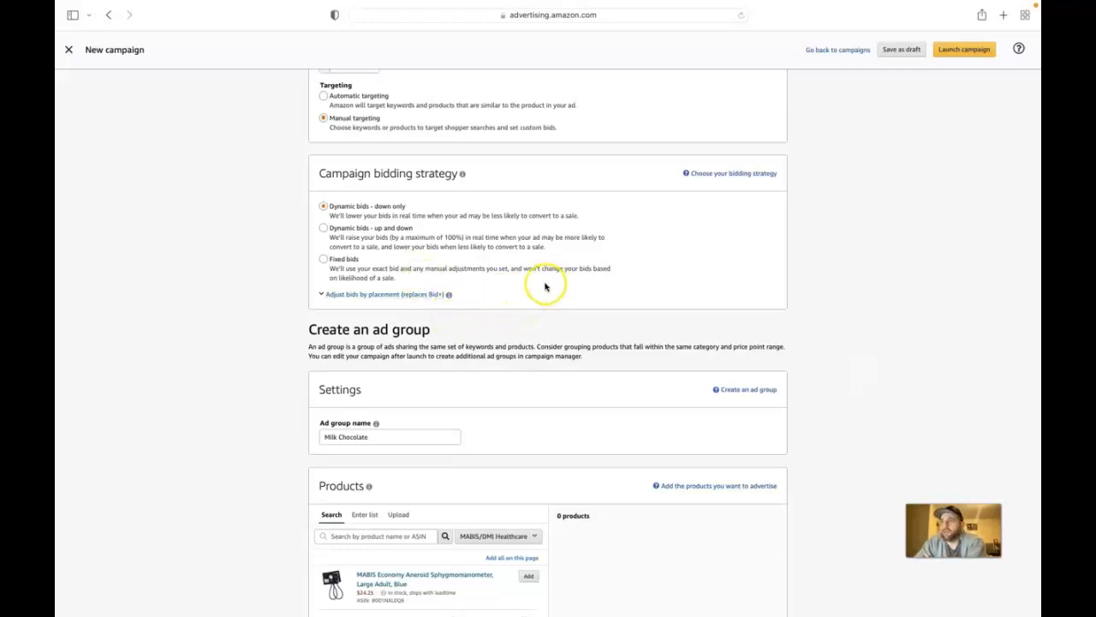
# Add the MABIS Economy Aneroid Sphygmomanometer, Large Adult, Blue as the advertised product of the Milk Chocolate ad group.
pyautogui.scroll(-3, 545, 287)
pyautogui.scroll(-6, 545, 287)
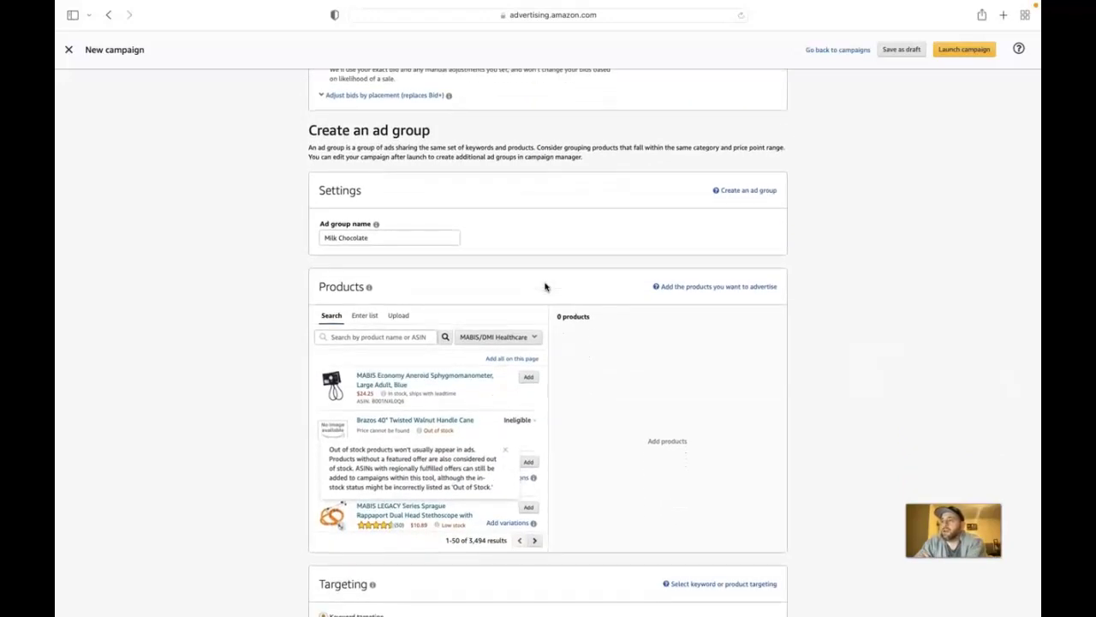
pyautogui.scroll(-1, 544, 278)
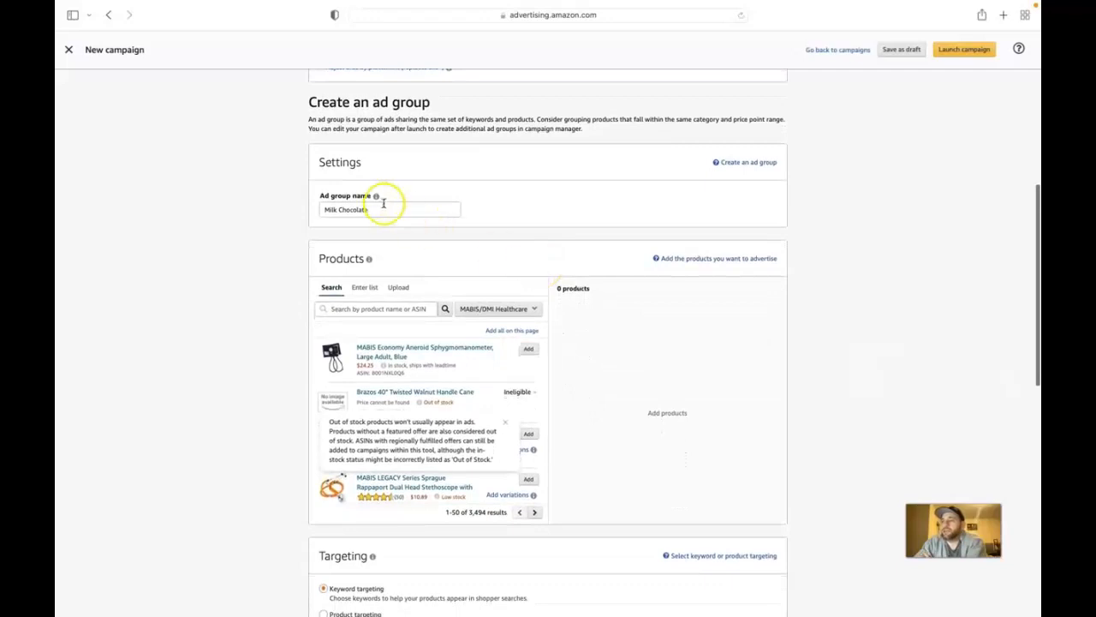
pyautogui.click(529, 351)
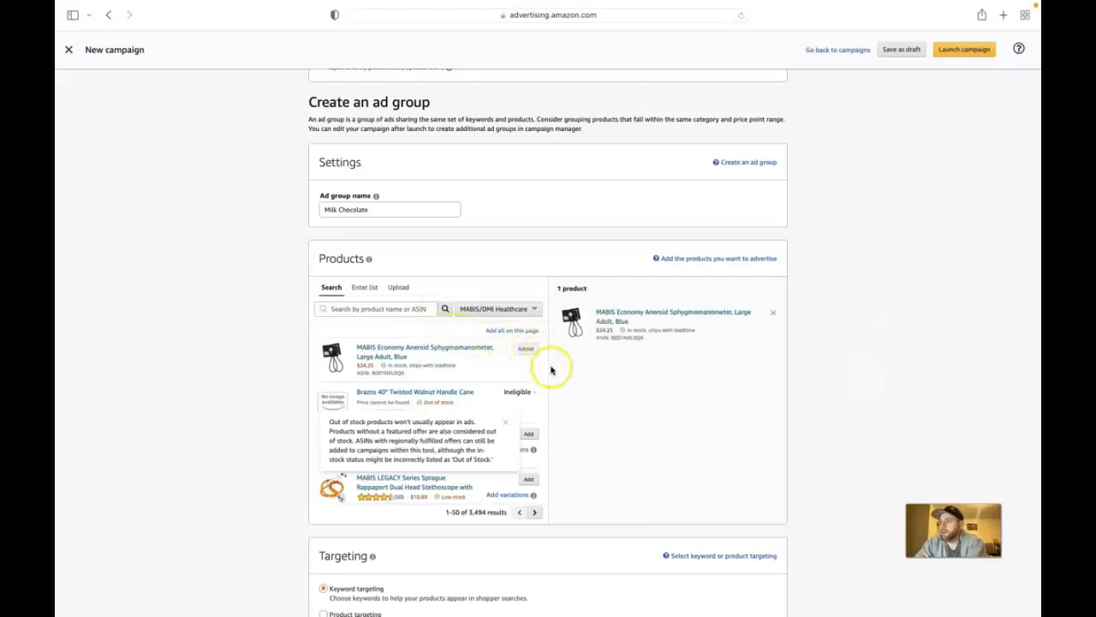
# Enter a keyword targeting list with Milk chocolate Dove, Milk chocolate pretzels, Ghiradelli milk chocolate squares and Kirkland milk chocolate.
pyautogui.scroll(-3, 550, 370)
pyautogui.scroll(-5, 553, 374)
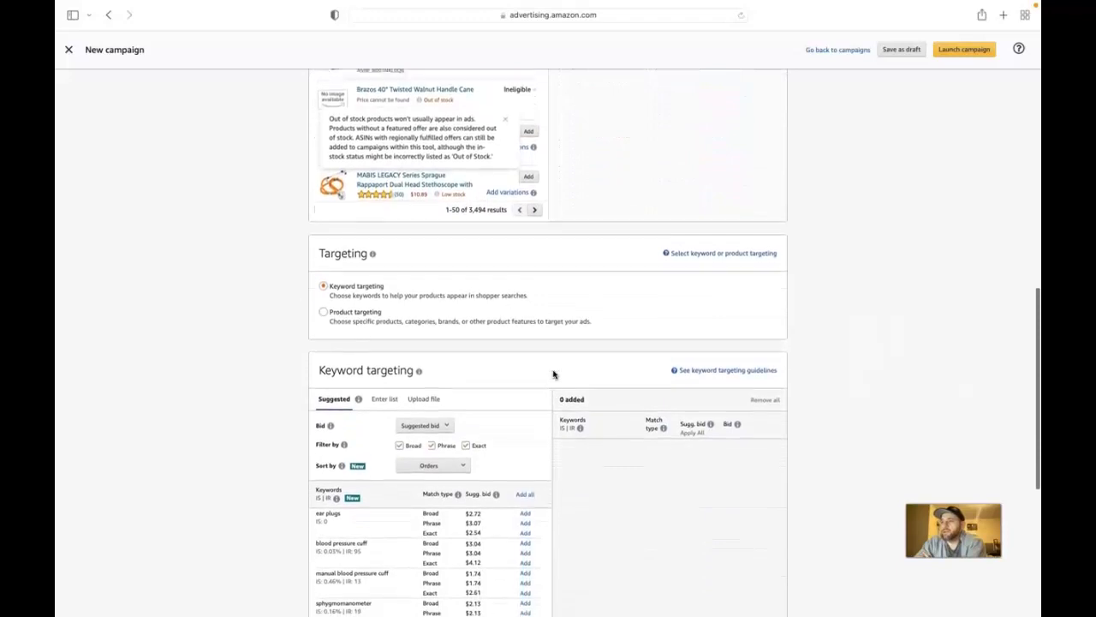
pyautogui.scroll(-2, 554, 374)
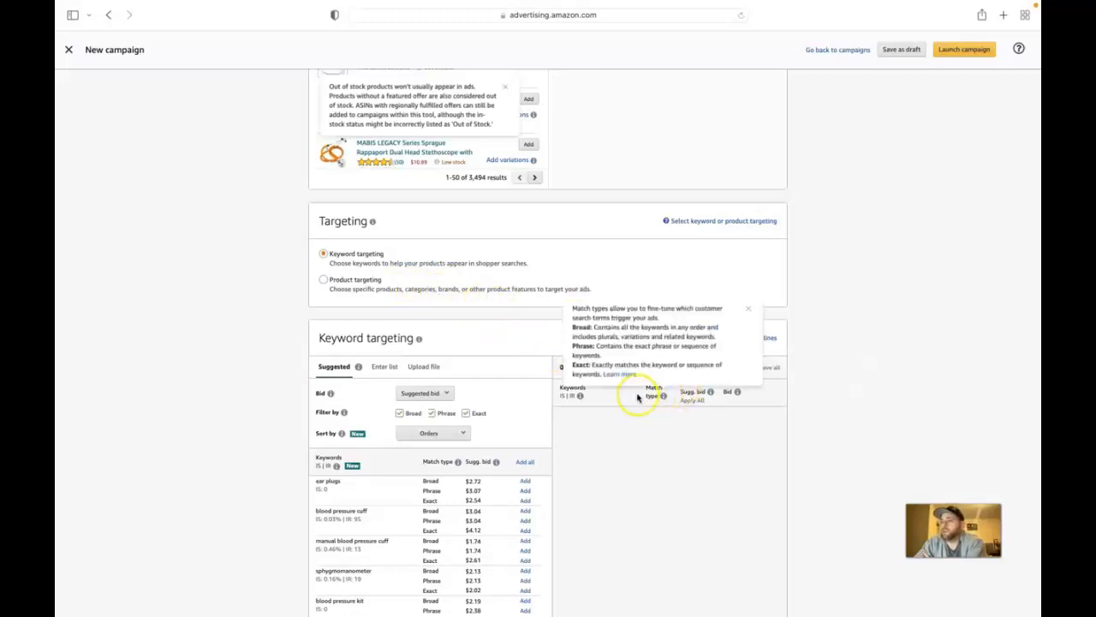
pyautogui.scroll(-2, 635, 394)
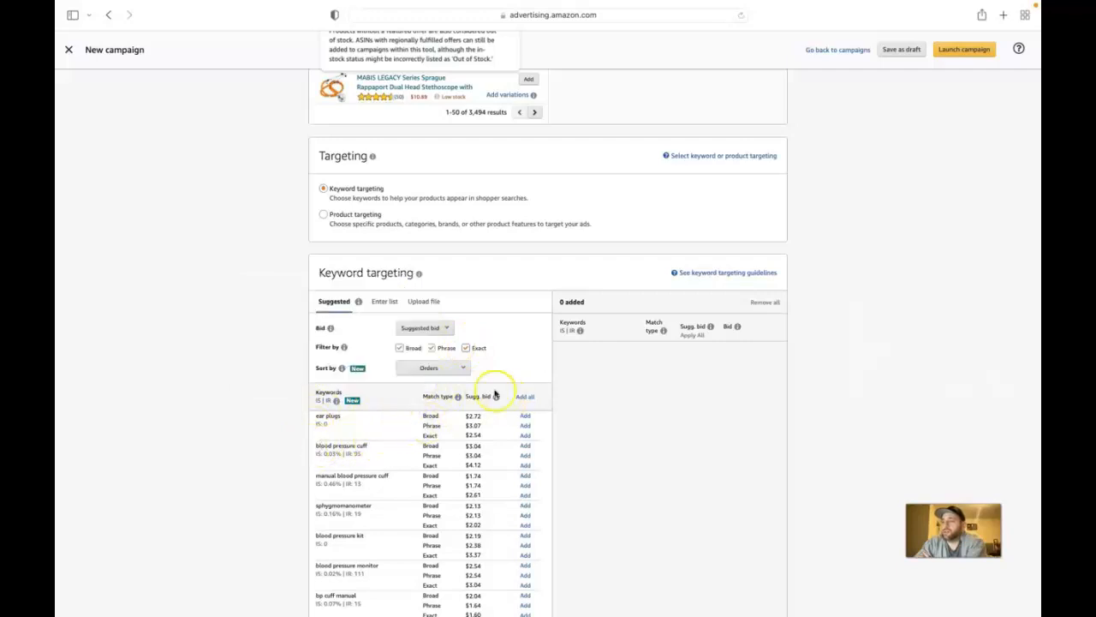
pyautogui.click(387, 304)
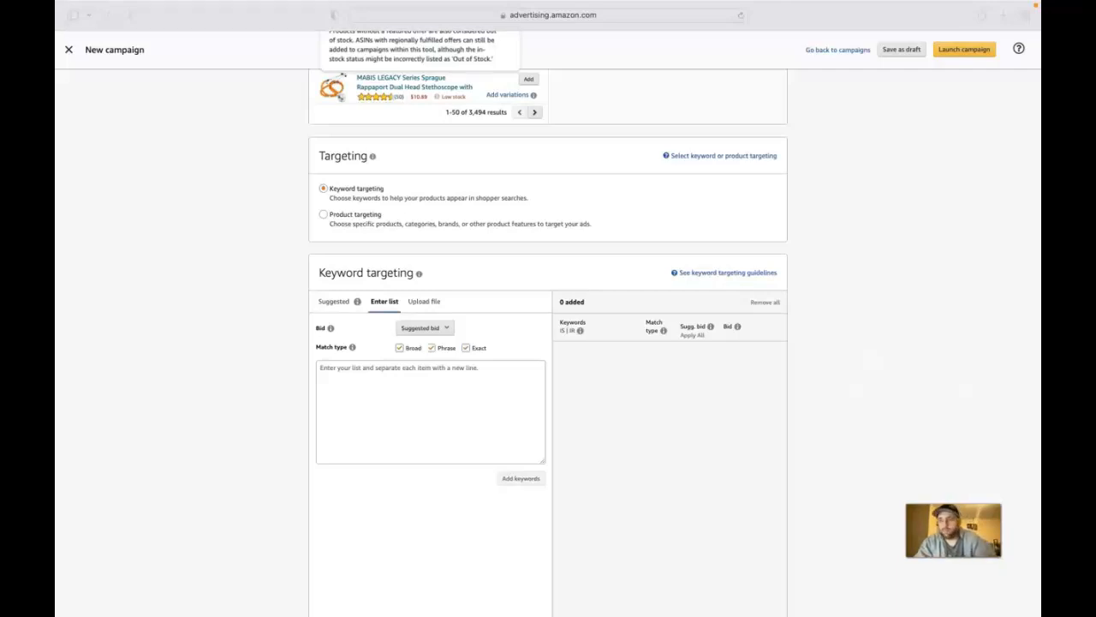
pyautogui.click(335, 370)
pyautogui.write('- Milk chocolate Dove - Milk chocolate pretzels - Ghiradelli milk chocolate squares - Kirkland milk chocolate')
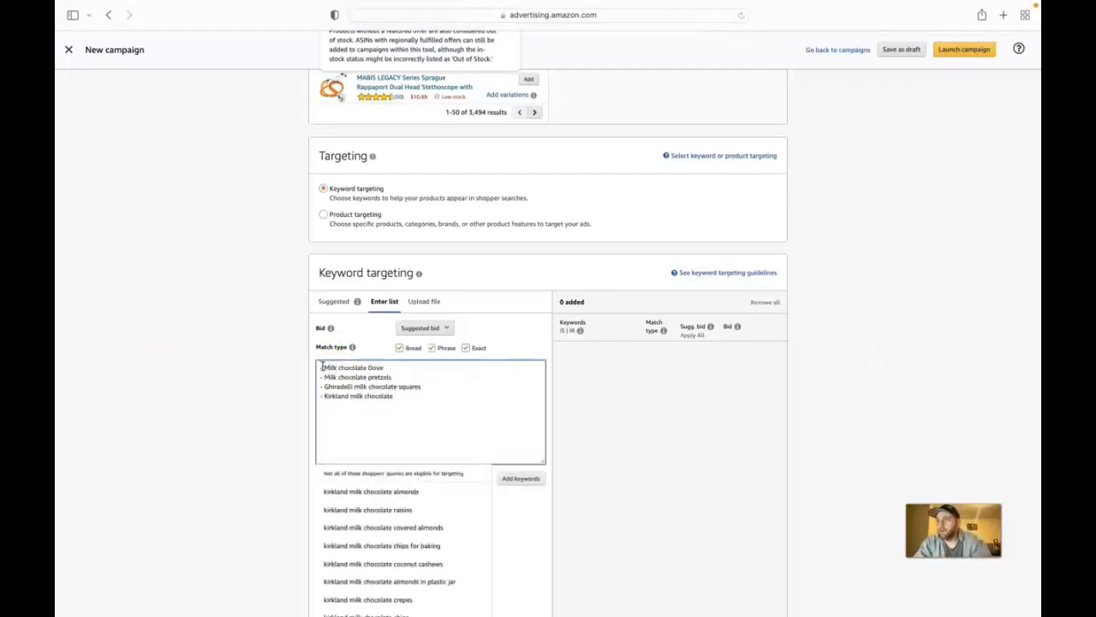
# Remove the leading dashes from all four keywords, keeping each keyword on its own line.
pyautogui.click(324, 368)
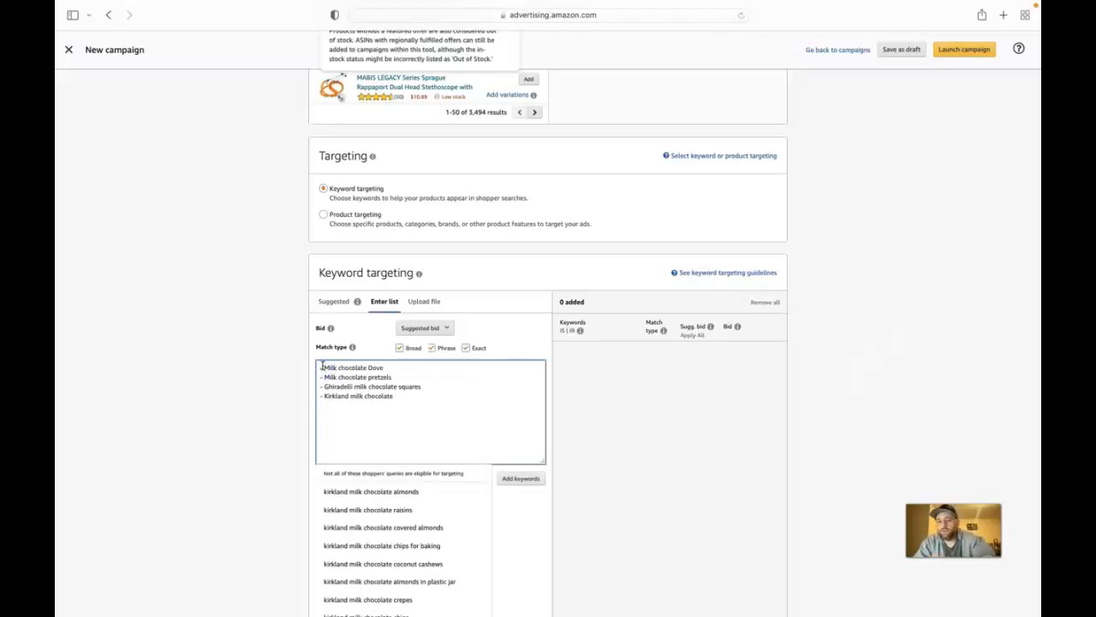
pyautogui.press('BackSpace')
pyautogui.press('BackSpace')
pyautogui.click(326, 378)
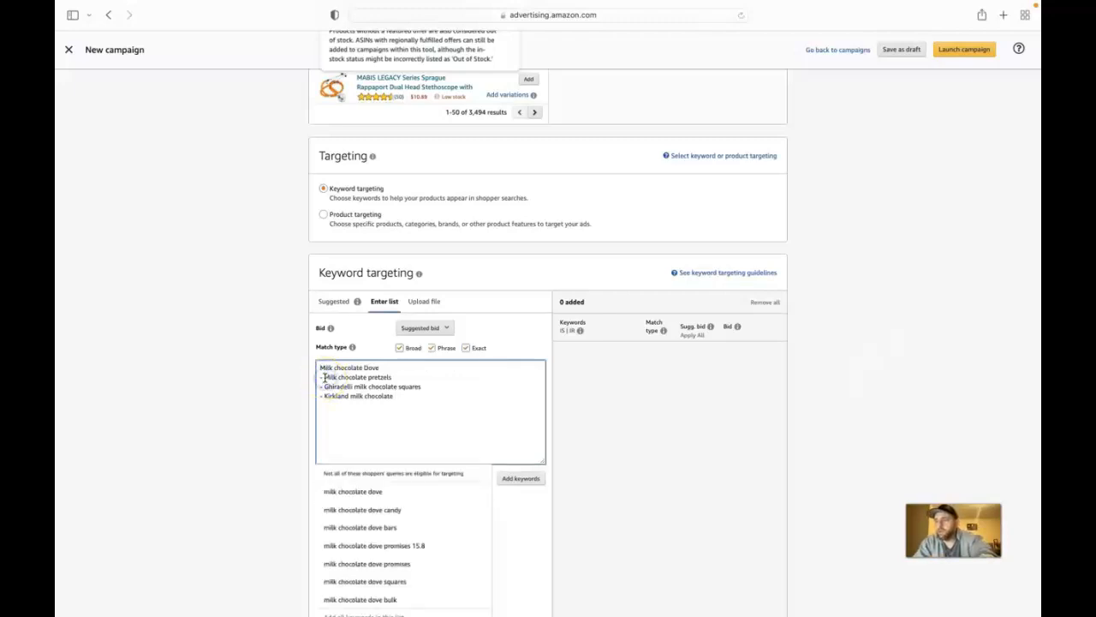
pyautogui.press('BackSpace')
pyautogui.press('BackSpace')
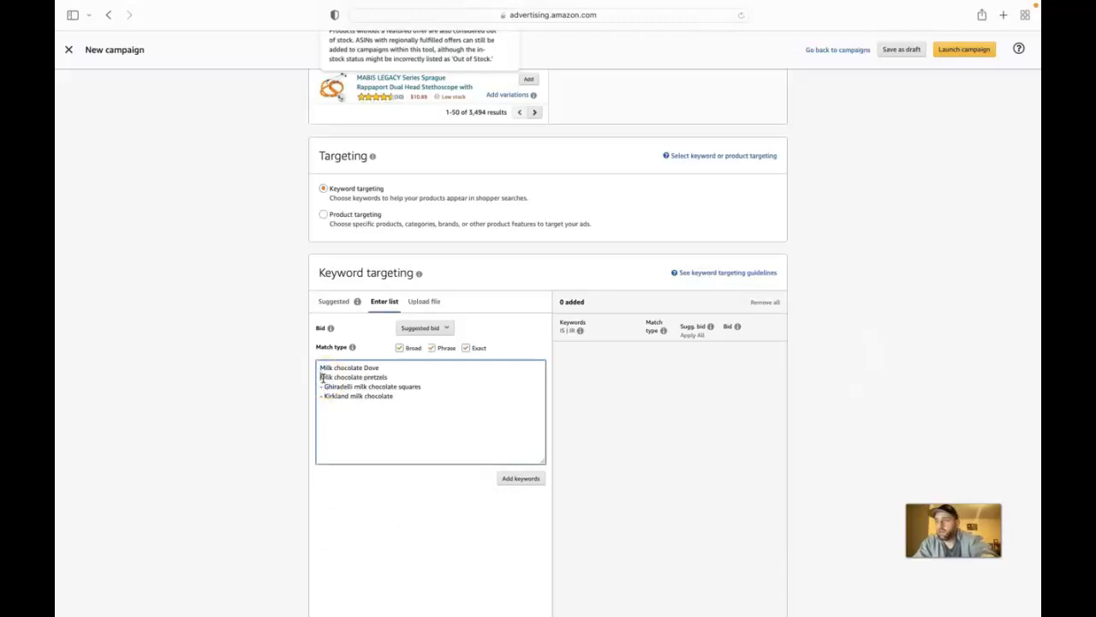
pyautogui.press('BackSpace')
pyautogui.click(317, 383)
pyautogui.press('Return')
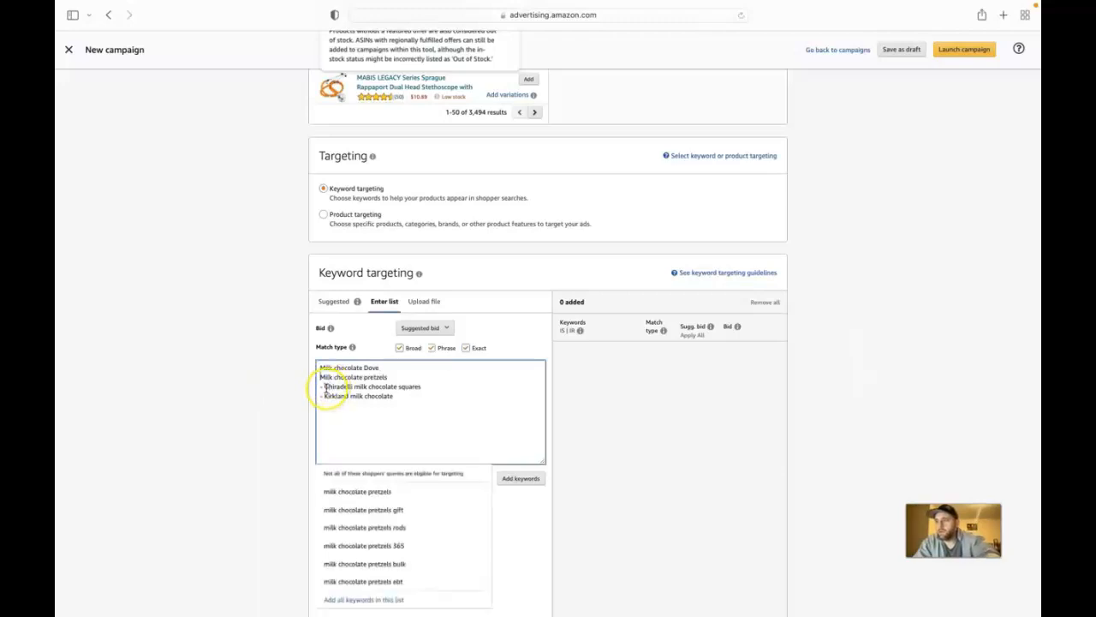
pyautogui.press('BackSpace')
pyautogui.press('BackSpace')
pyautogui.click(325, 395)
pyautogui.press('BackSpace')
pyautogui.press('BackSpace')
pyautogui.press('BackSpace')
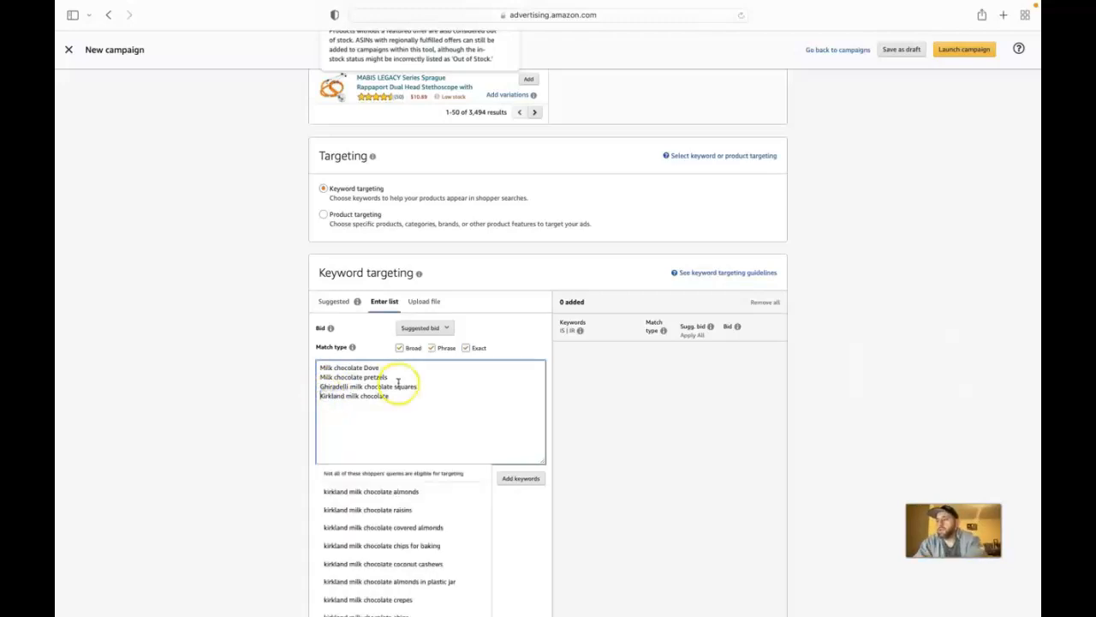
# Add the four listed keywords to the ad group in broad, phrase and exact match with suggested bids.
pyautogui.scroll(-3, 411, 381)
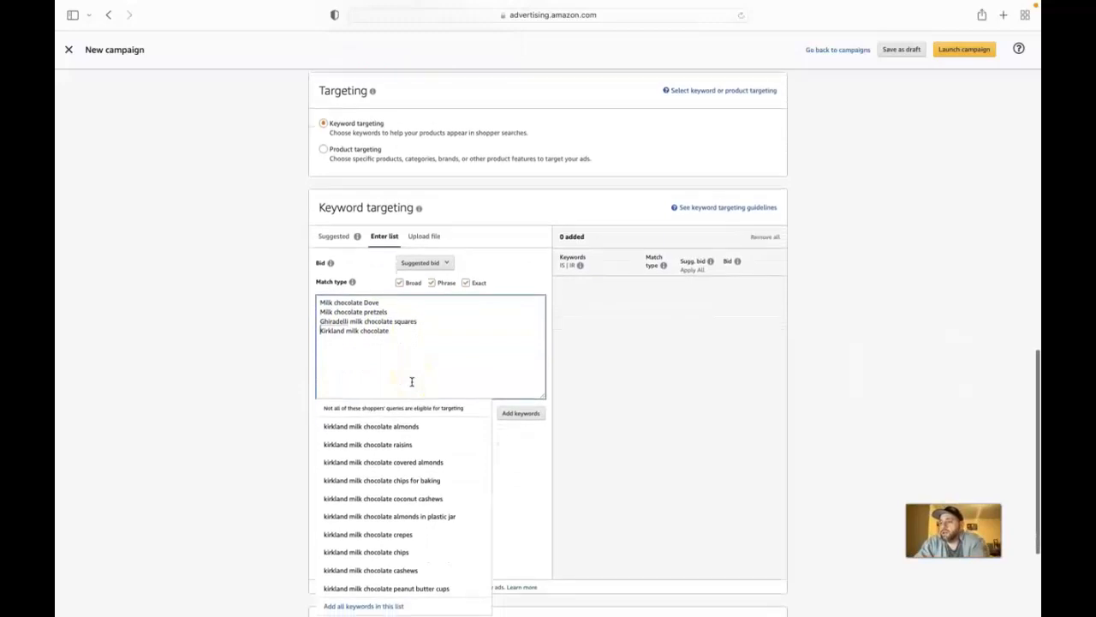
pyautogui.scroll(-1, 411, 381)
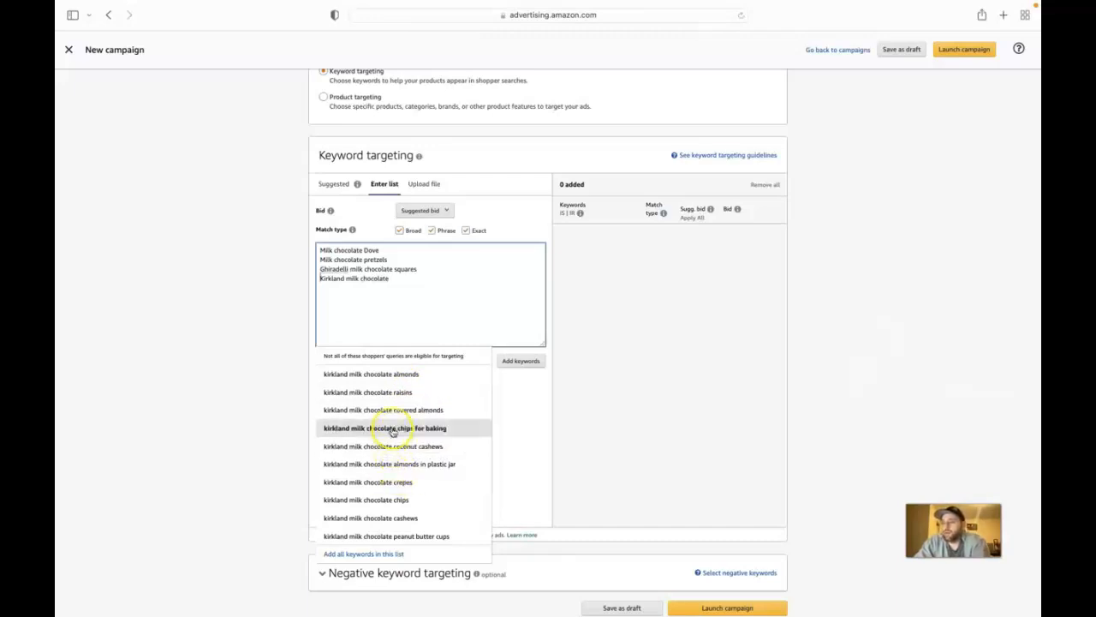
pyautogui.scroll(-2, 392, 430)
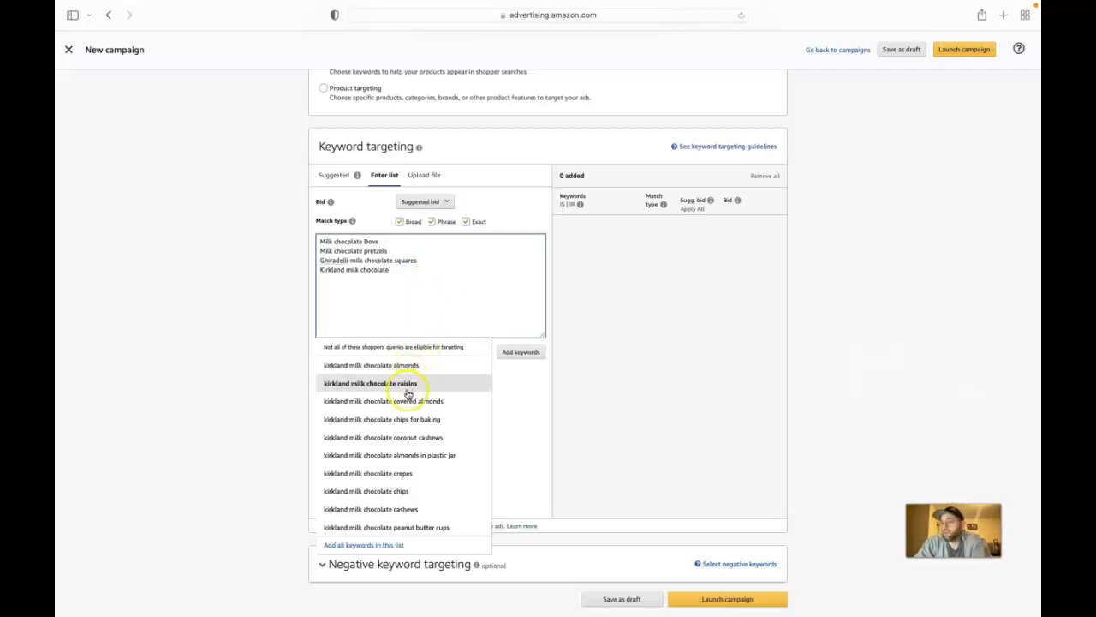
pyautogui.click(524, 353)
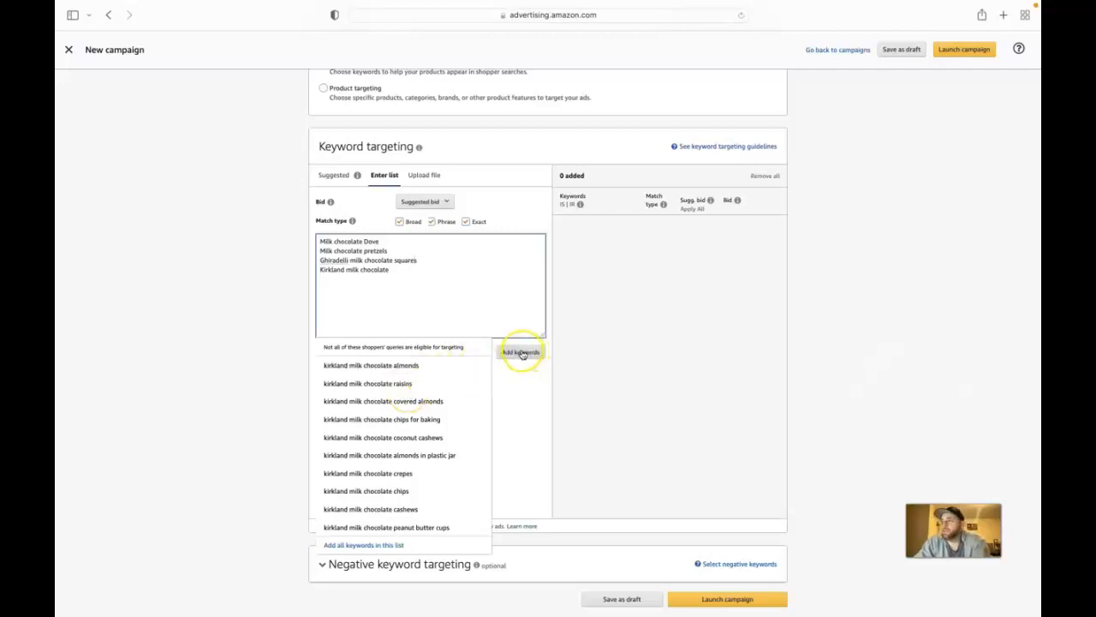
pyautogui.click(518, 353)
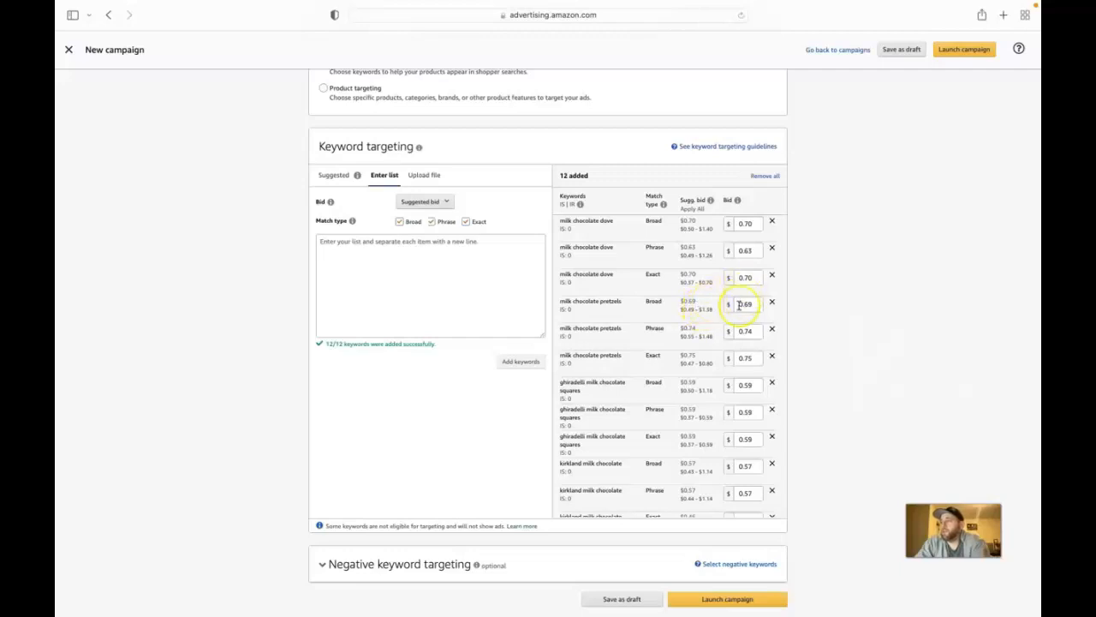
# Examine the bid options, the match type explanation and the bids of the added keywords.
pyautogui.click(440, 207)
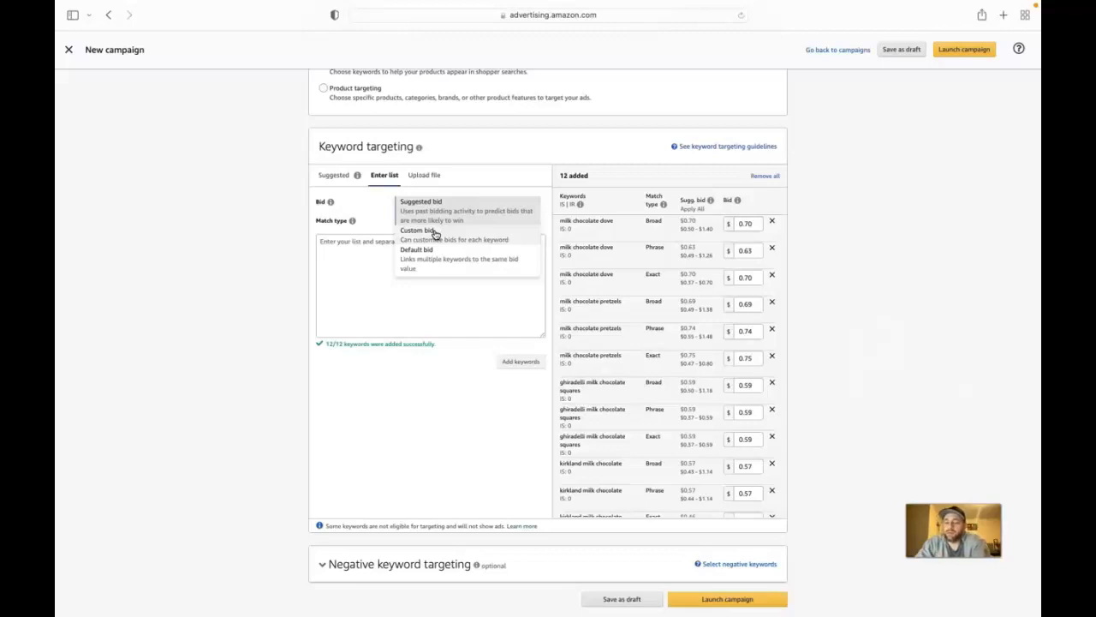
pyautogui.click(437, 257)
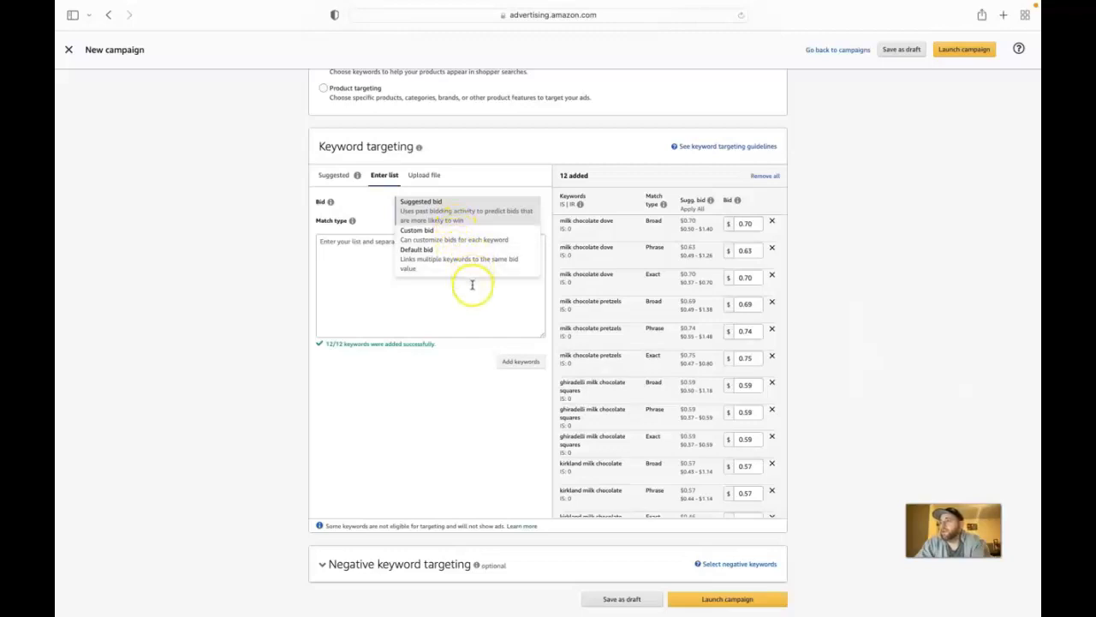
pyautogui.scroll(-1, 675, 368)
pyautogui.scroll(1, 675, 368)
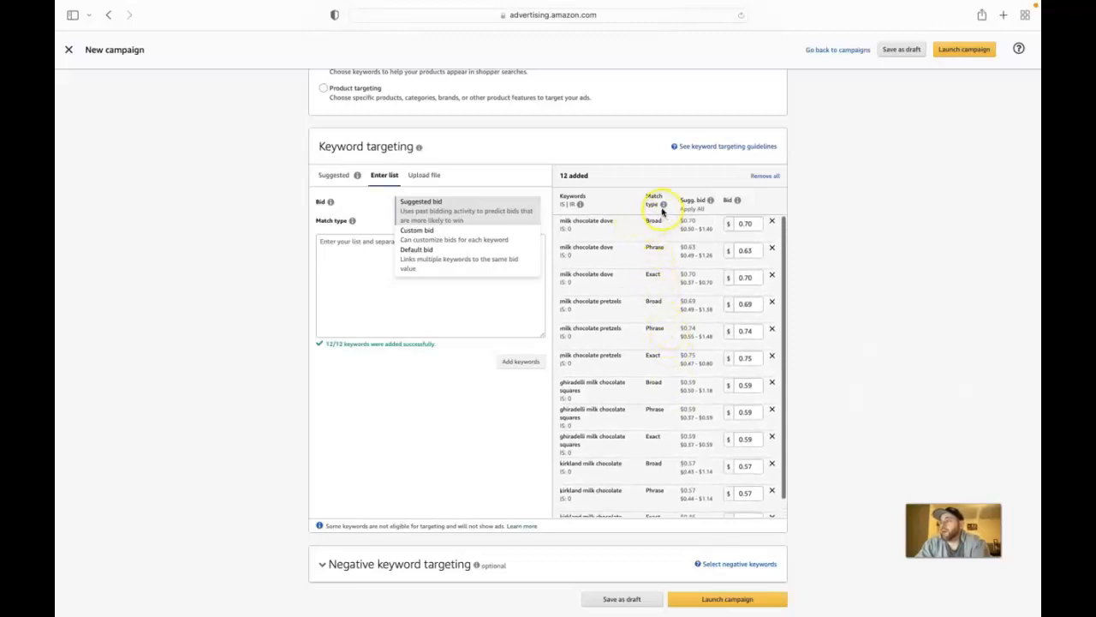
pyautogui.moveTo(663, 206)
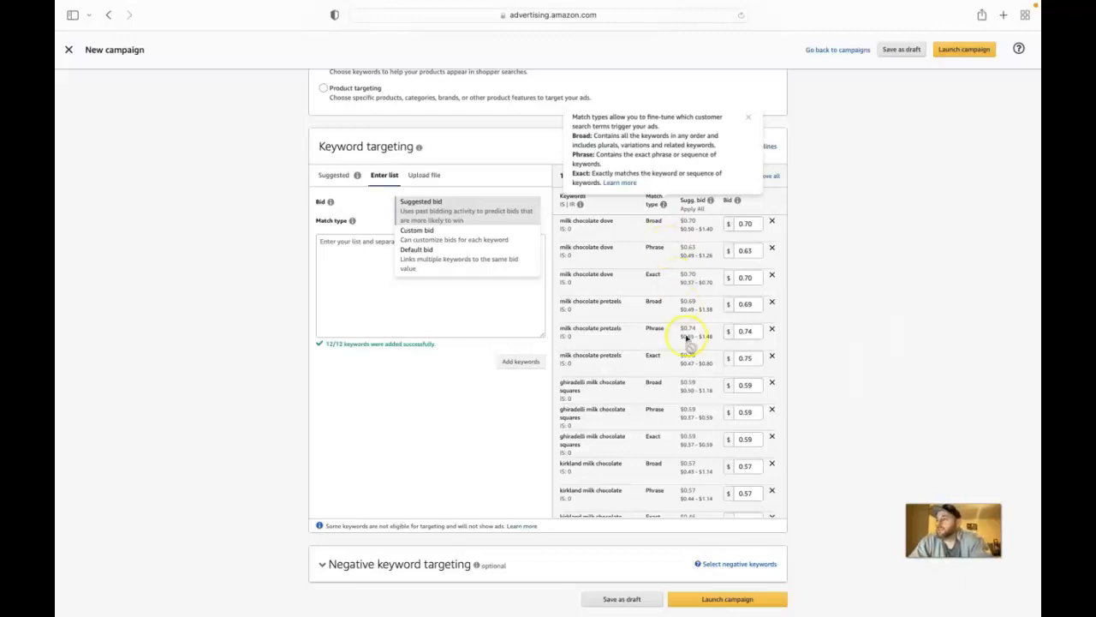
pyautogui.scroll(-2, 686, 338)
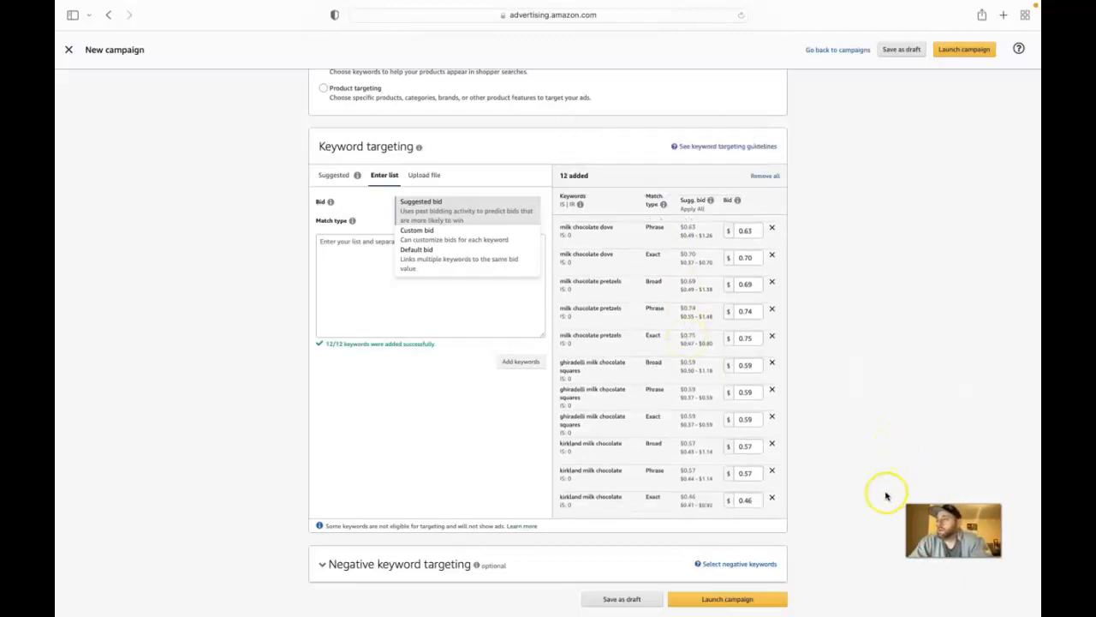
# Launch the All Chocolate campaign and open its campaign settings for editing.
pyautogui.scroll(-1, 885, 492)
pyautogui.scroll(-1, 878, 474)
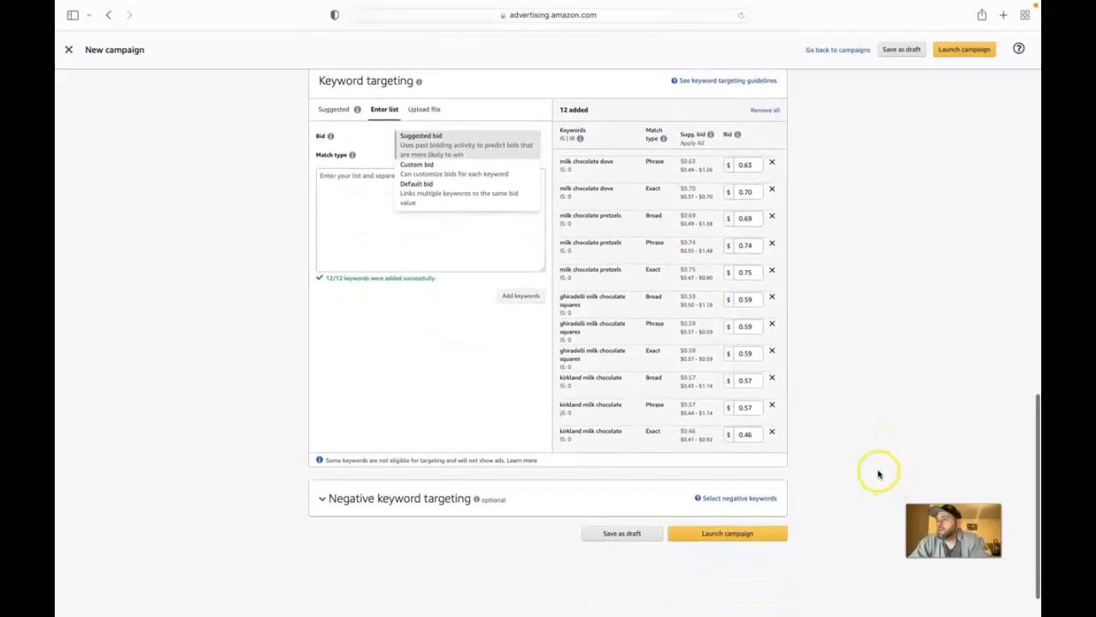
pyautogui.click(734, 532)
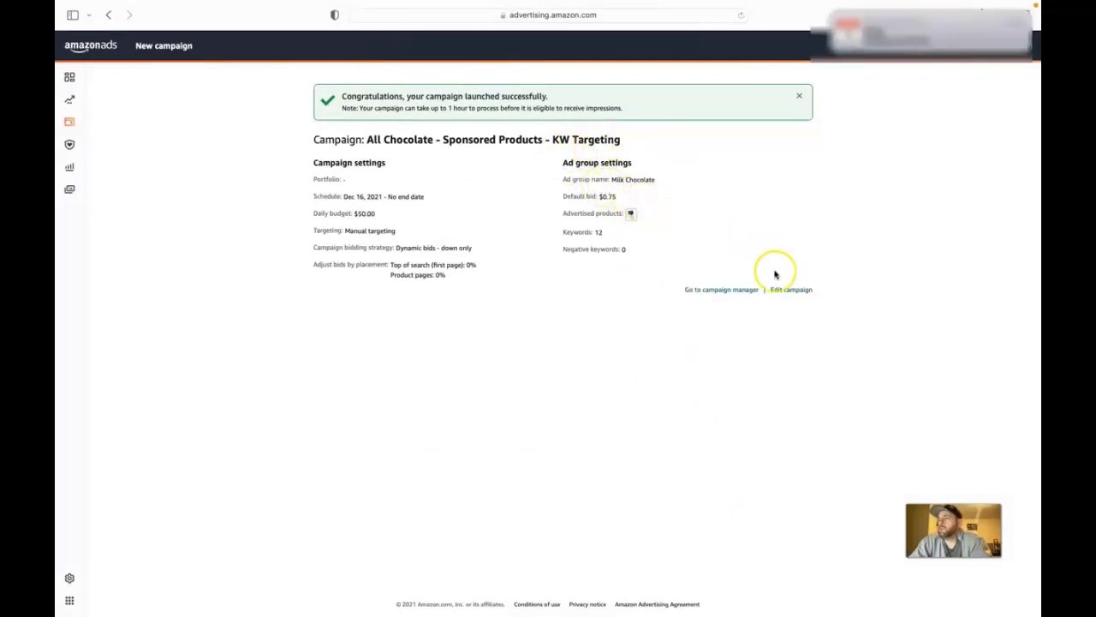
pyautogui.click(792, 291)
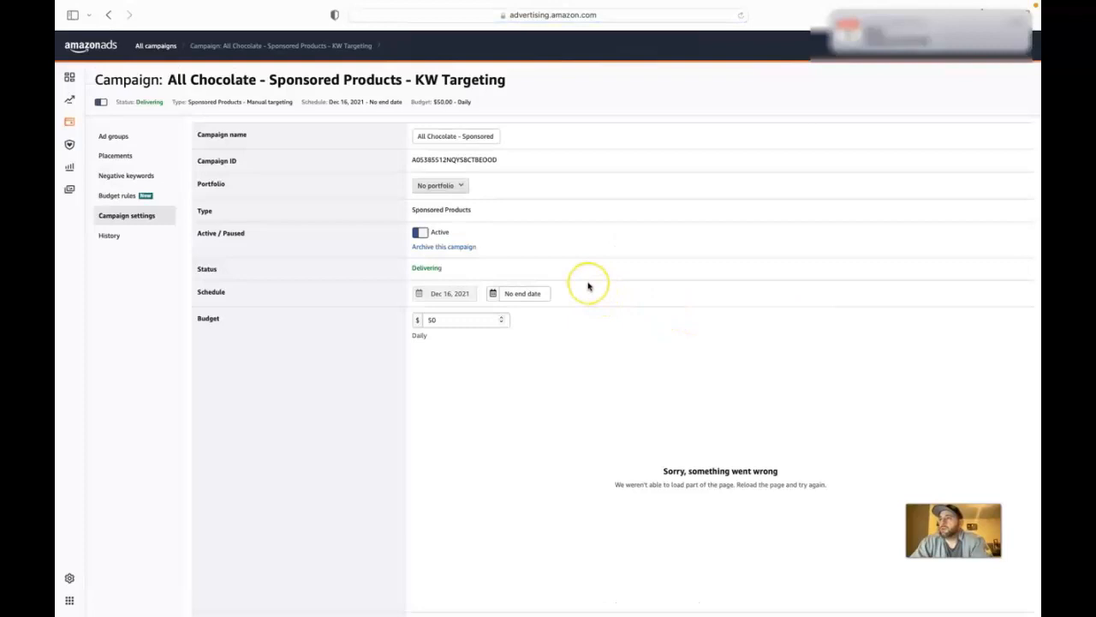
# Examine the All Chocolate campaign's settings, including the budget, campaign bidding strategy options and bid adjustments by placement.
pyautogui.scroll(-5, 588, 287)
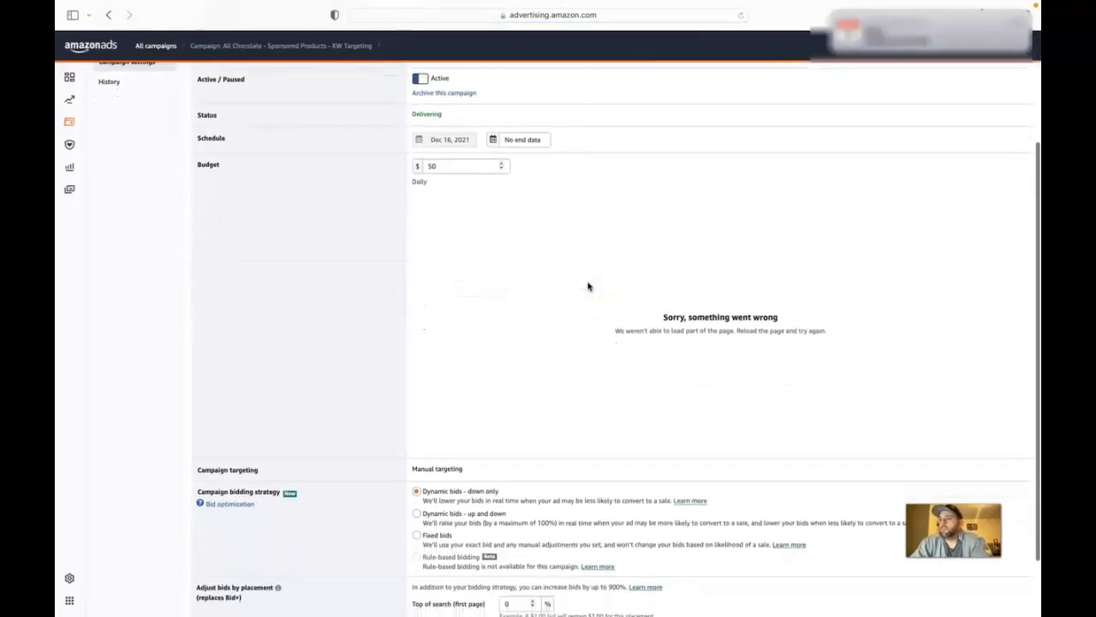
pyautogui.scroll(-2, 588, 287)
pyautogui.scroll(2, 608, 422)
pyautogui.scroll(4, 609, 422)
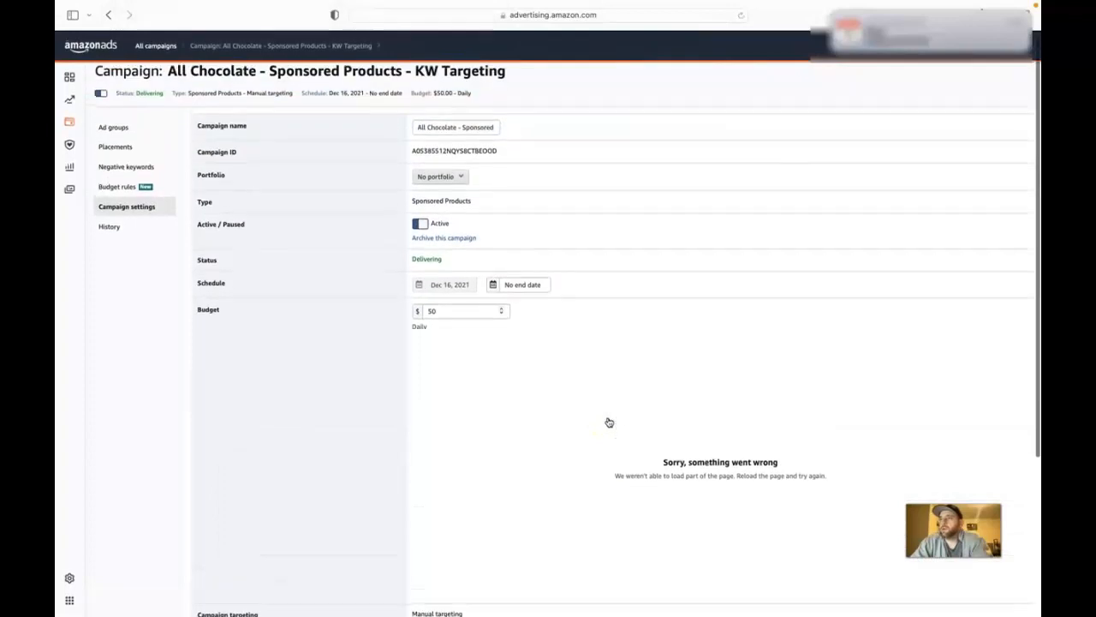
pyautogui.scroll(-1, 600, 391)
pyautogui.scroll(-3, 599, 391)
pyautogui.scroll(-3, 600, 391)
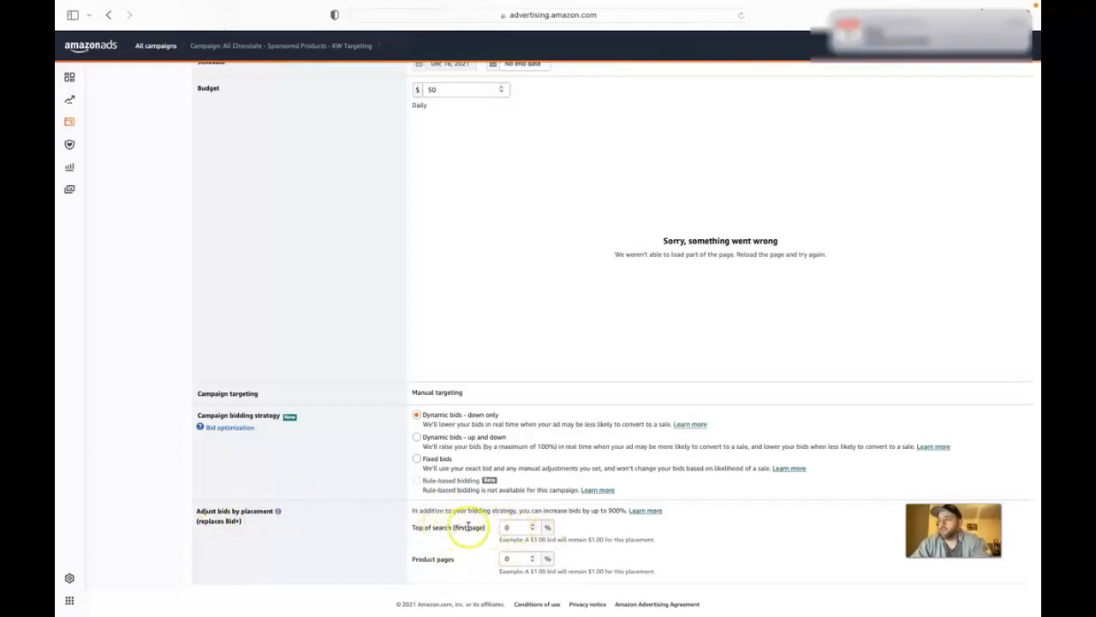
pyautogui.scroll(1, 557, 459)
pyautogui.scroll(5, 557, 460)
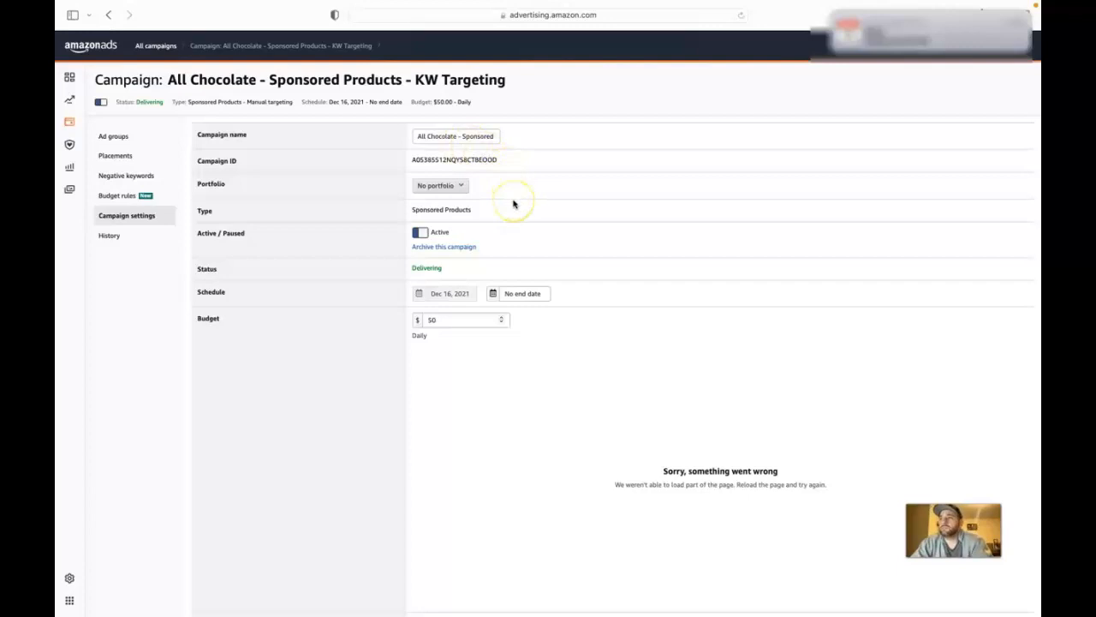
# Start a new ad group for Dark Chocolate within the All Chocolate campaign.
pyautogui.click(120, 136)
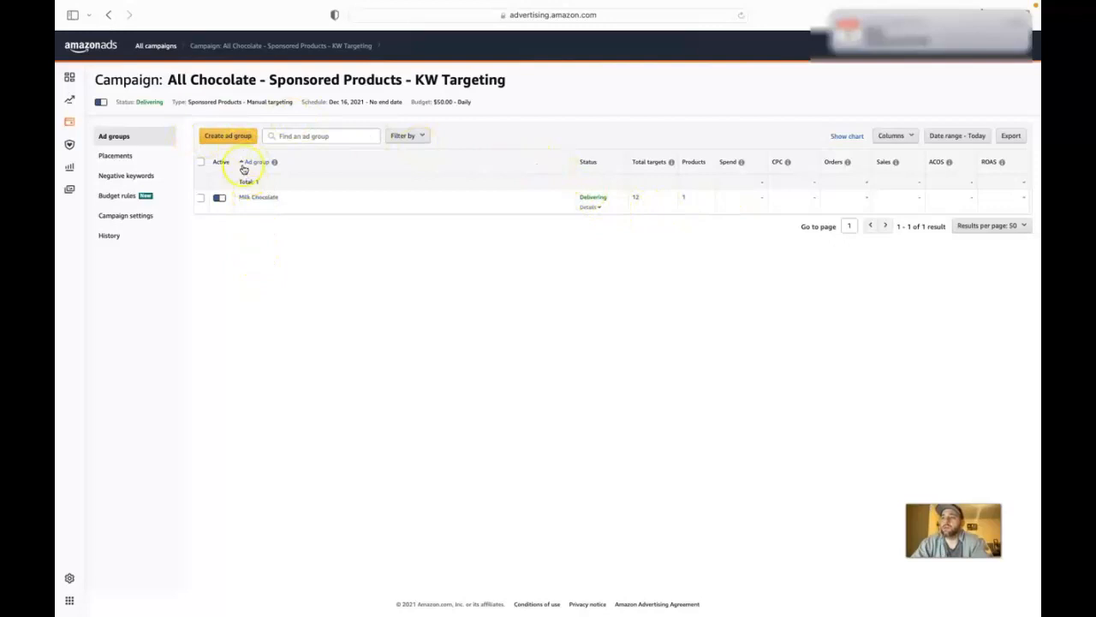
pyautogui.click(233, 137)
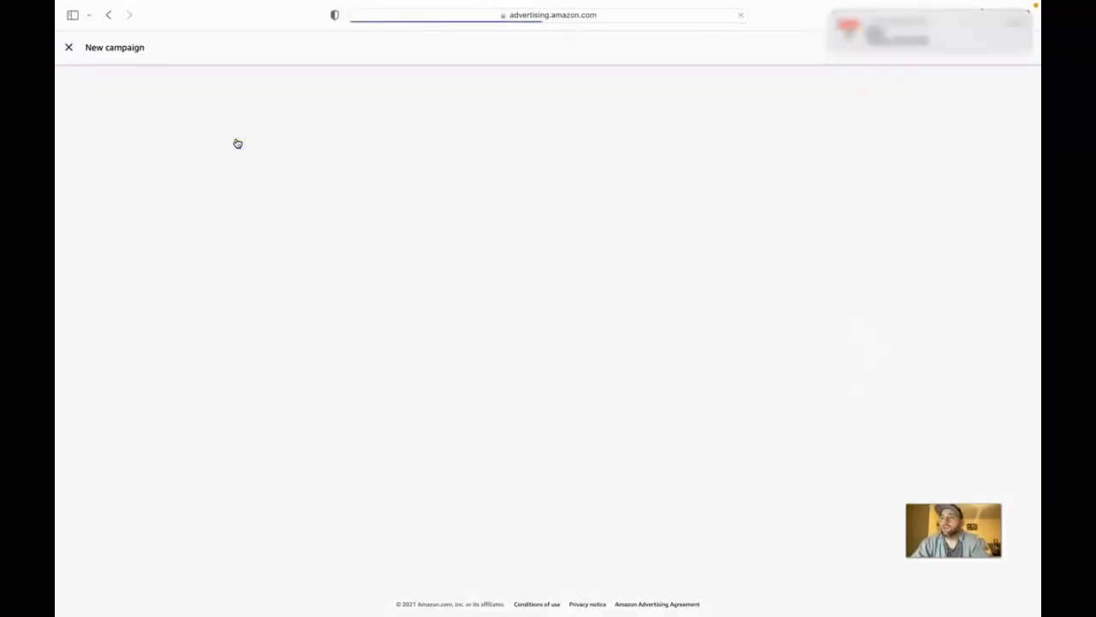
pyautogui.scroll(5, 471, 330)
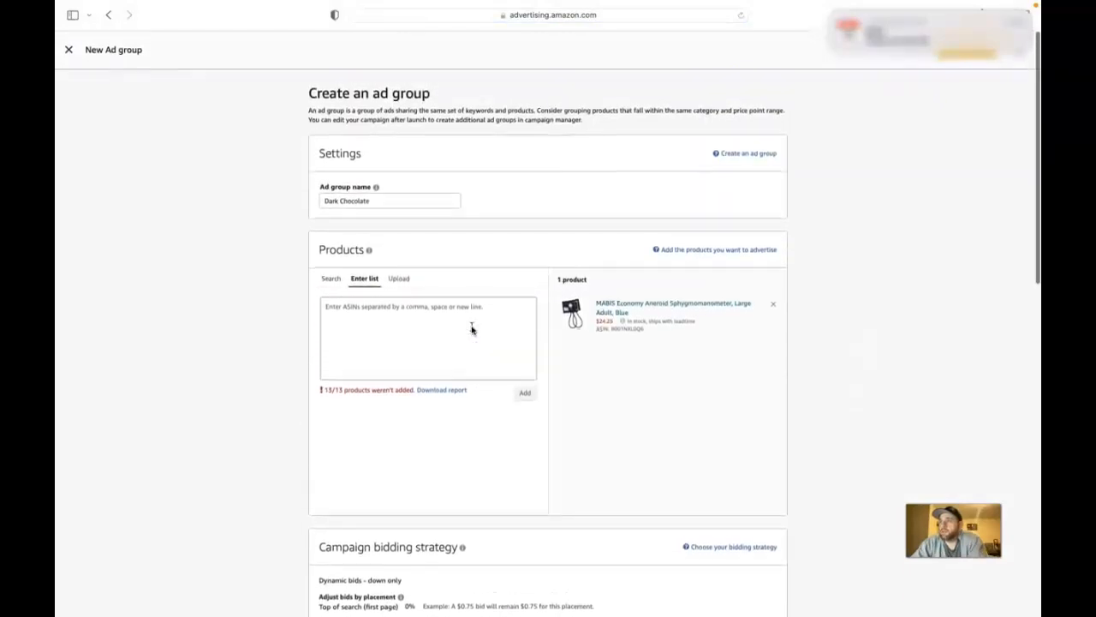
# Examine the Dark Chocolate ad group's targeting types, suggested keywords with their bids, and negative keyword section.
pyautogui.scroll(-10, 471, 330)
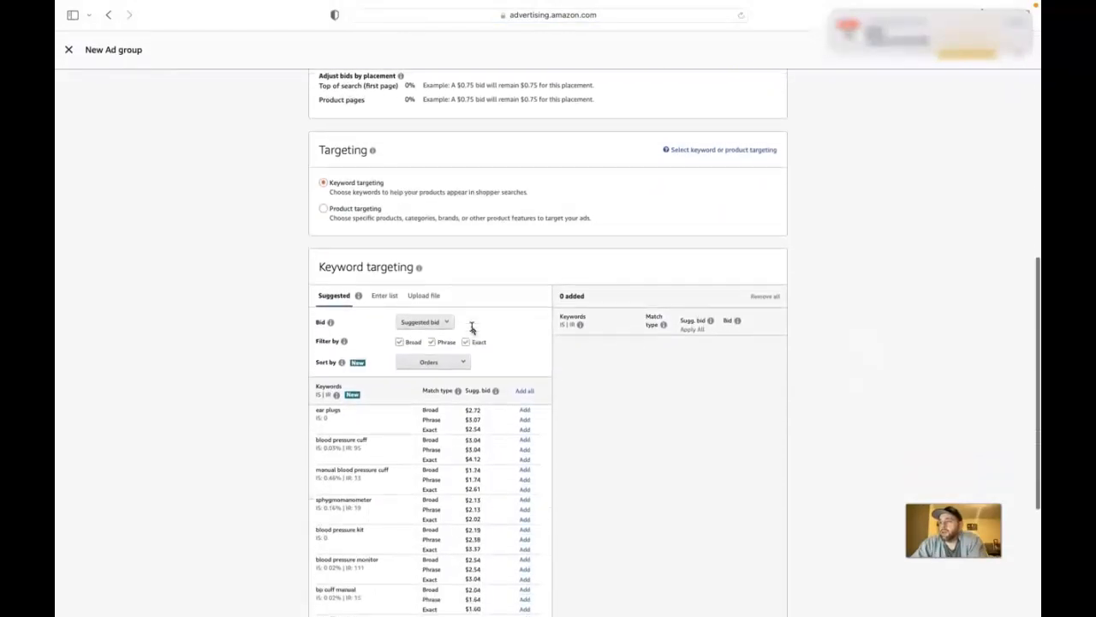
pyautogui.scroll(-5, 471, 330)
pyautogui.scroll(-1, 489, 372)
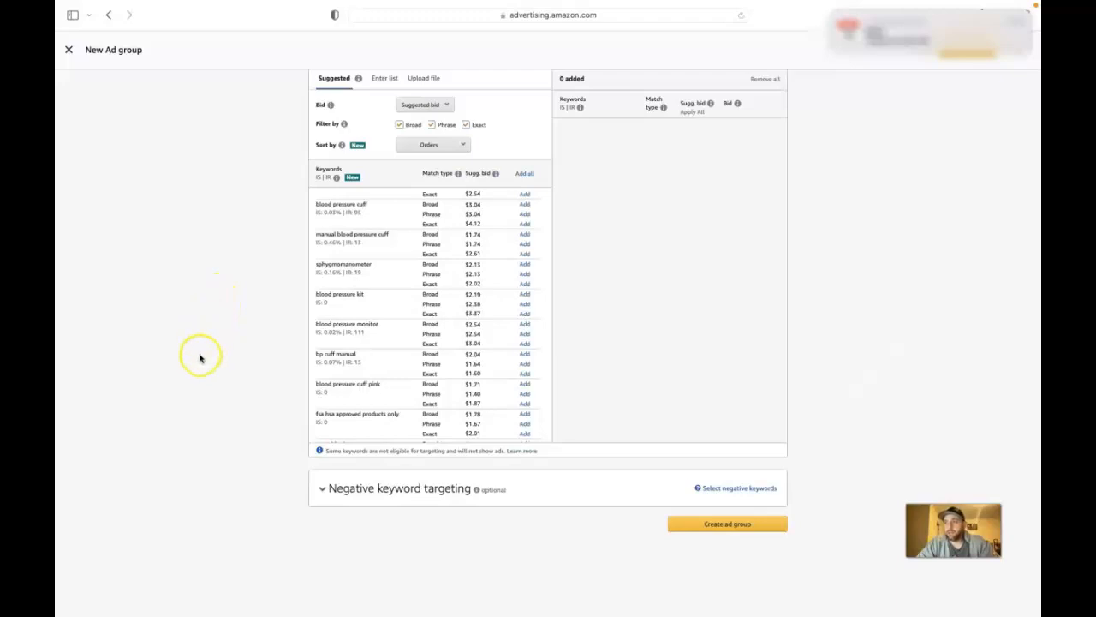
pyautogui.scroll(-1, 196, 421)
pyautogui.scroll(2, 194, 422)
pyautogui.scroll(-2, 194, 422)
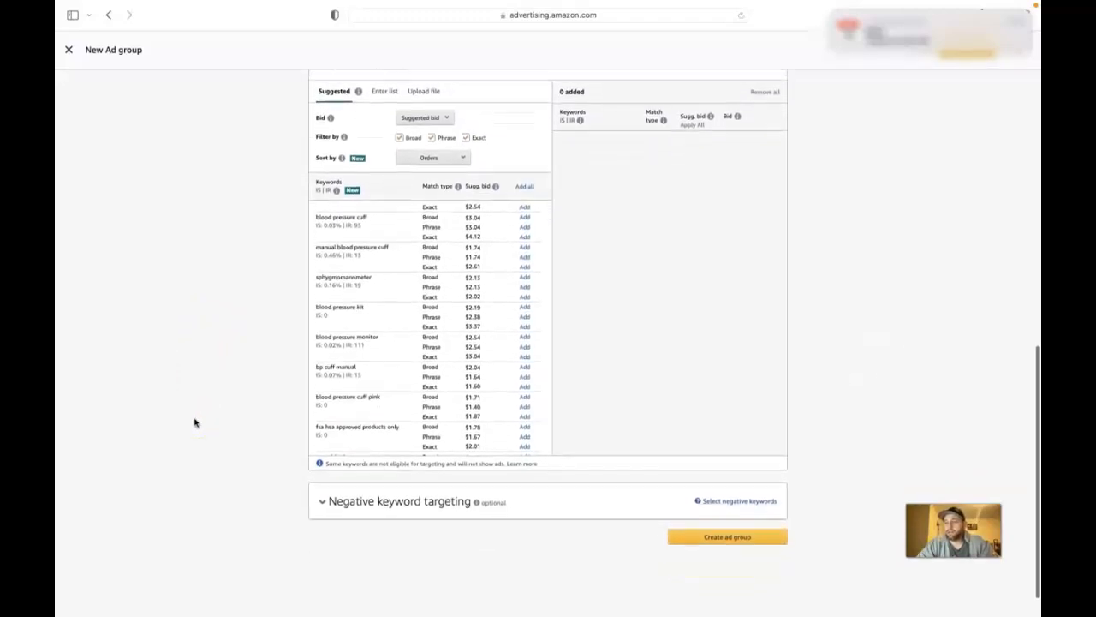
pyautogui.scroll(1, 195, 422)
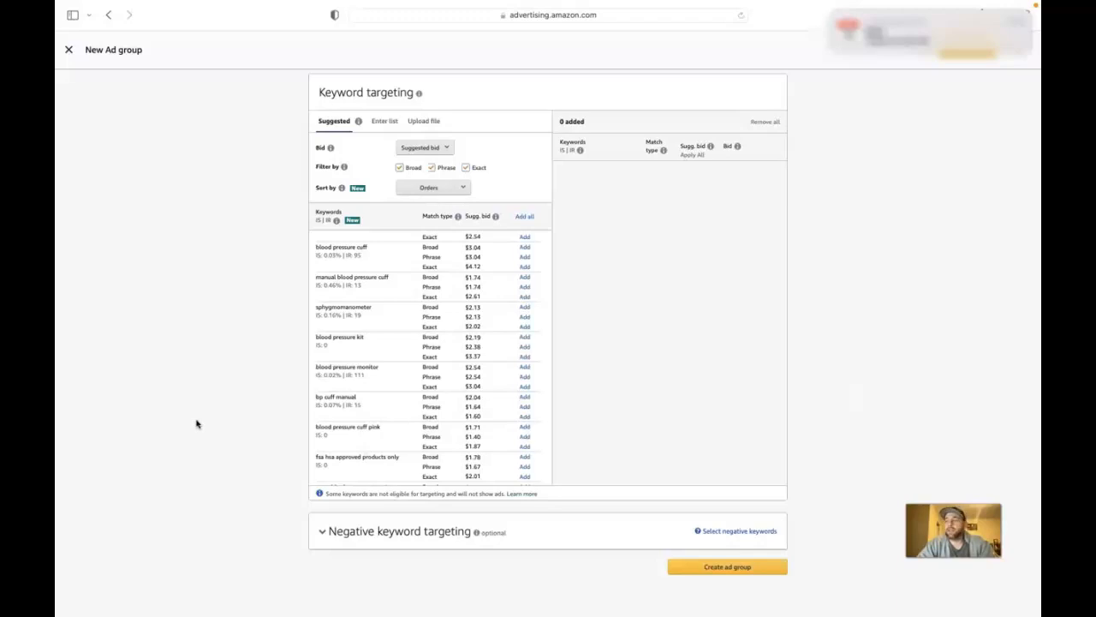
pyautogui.scroll(-1, 196, 424)
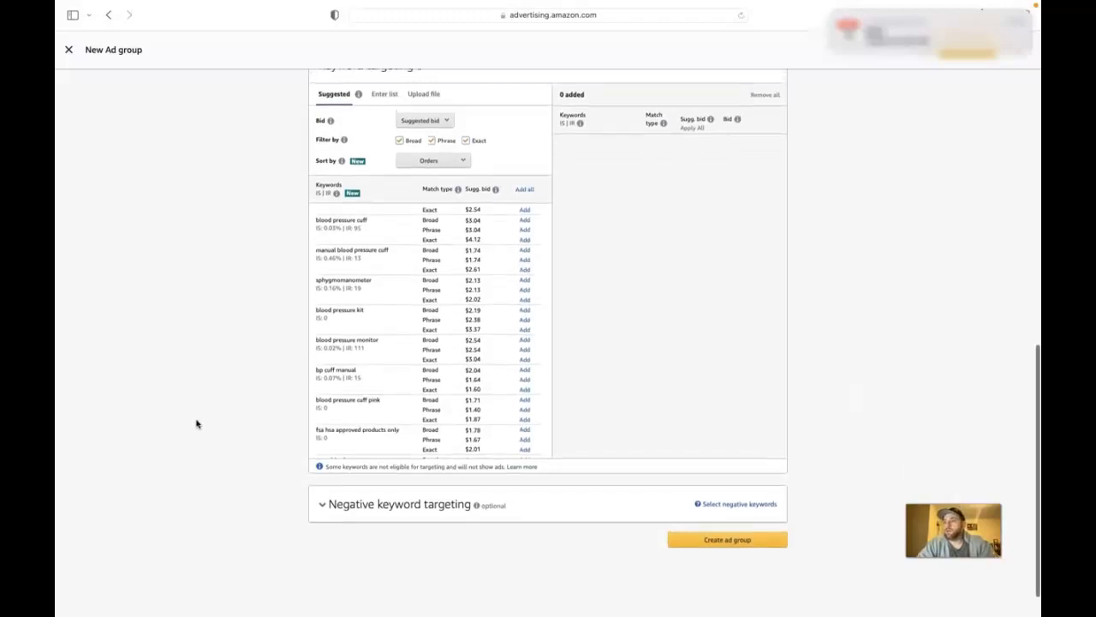
pyautogui.scroll(5, 196, 424)
pyautogui.scroll(-2, 196, 424)
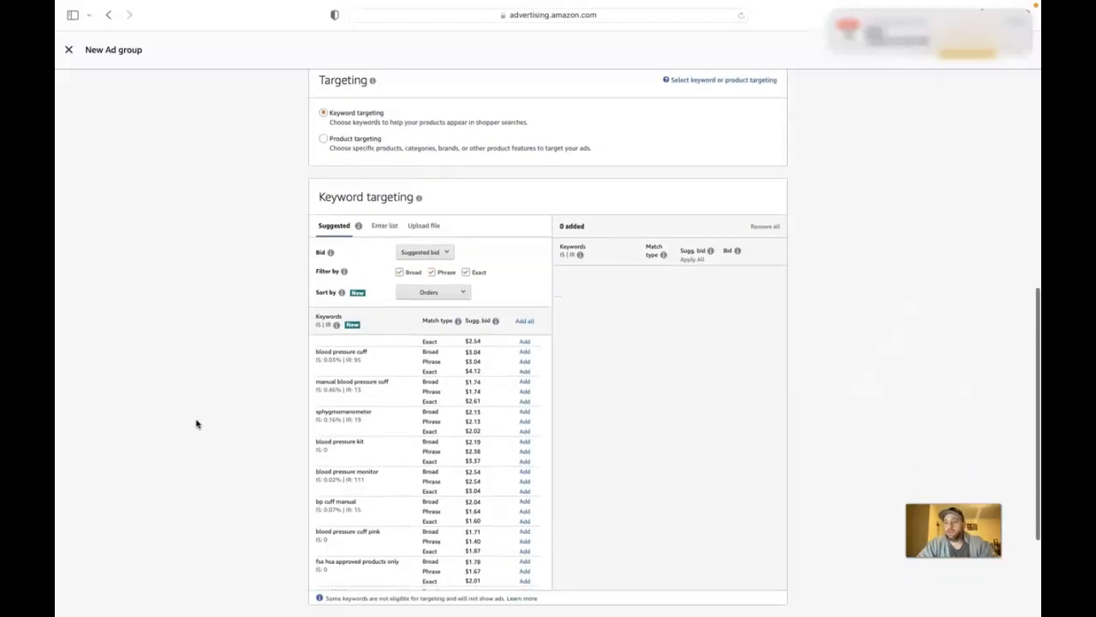